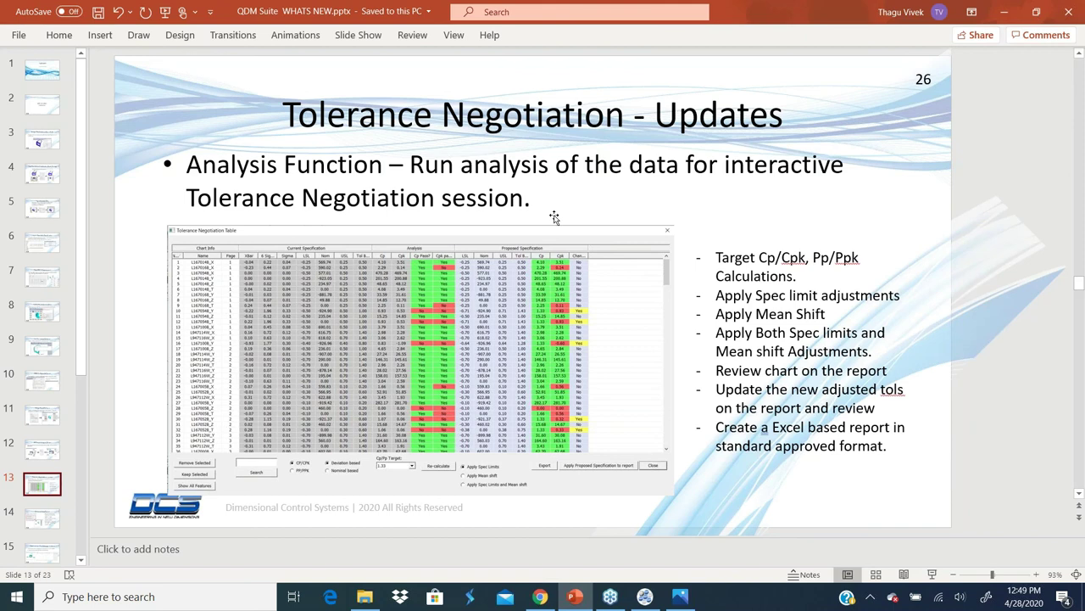
- Switch to QDMSOLID Analyst Plus and open the recent document DCS TEMPLATE Final AllsidesEP.GDZ
{"action": "left_click", "coordinate": [738, 200]}
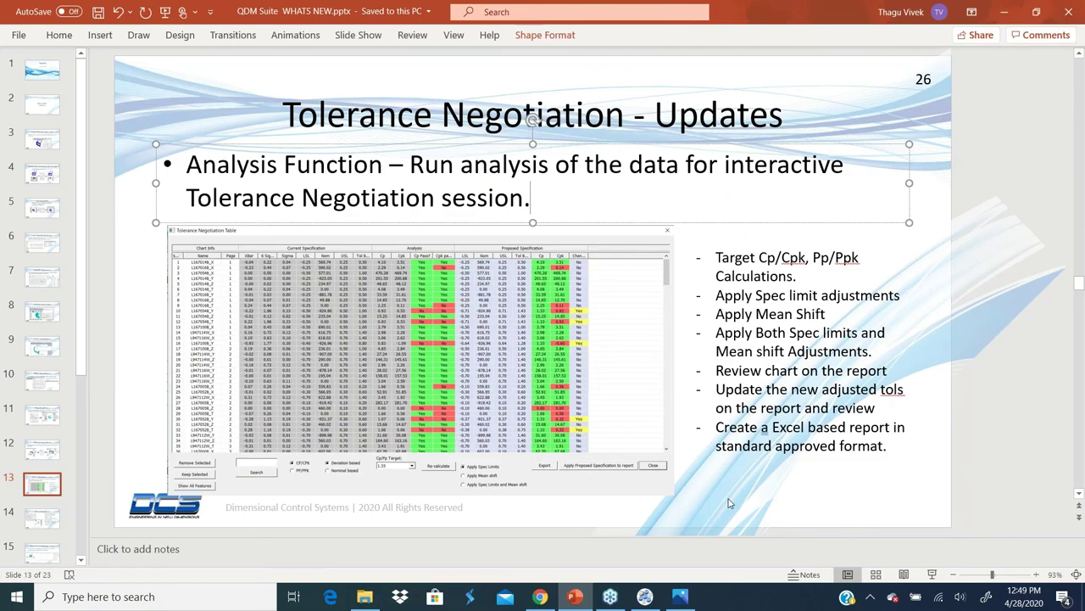
{"action": "left_click", "coordinate": [645, 597]}
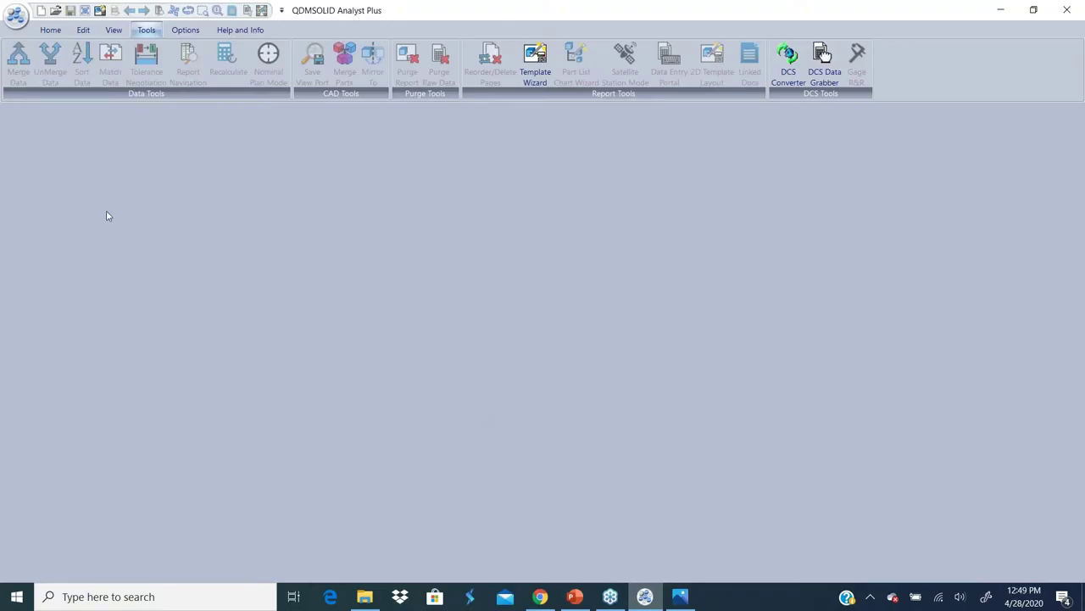
{"action": "left_click", "coordinate": [16, 17]}
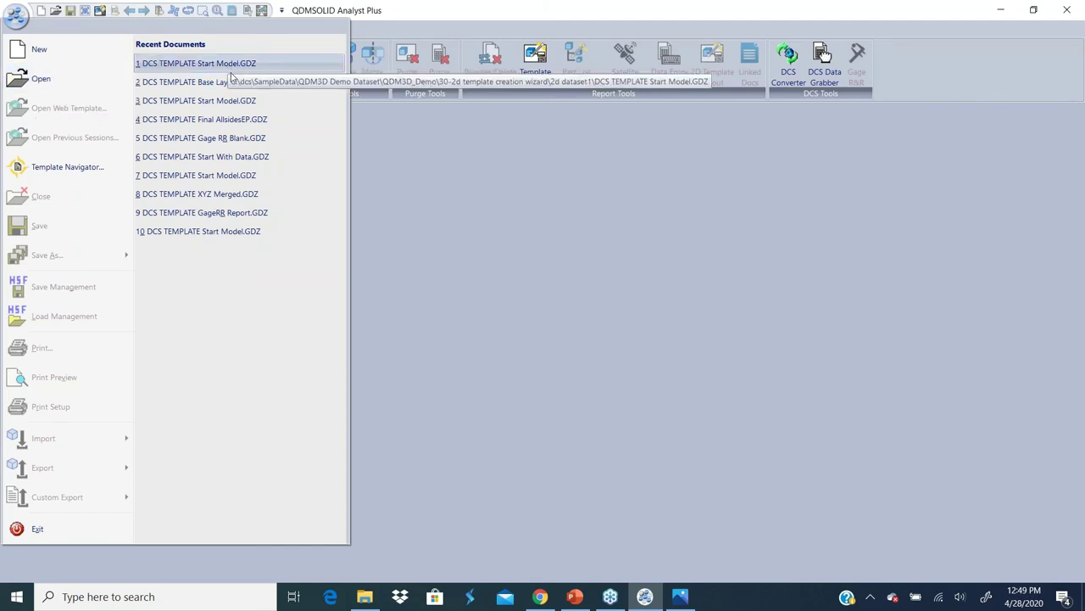
{"action": "left_click", "coordinate": [241, 121]}
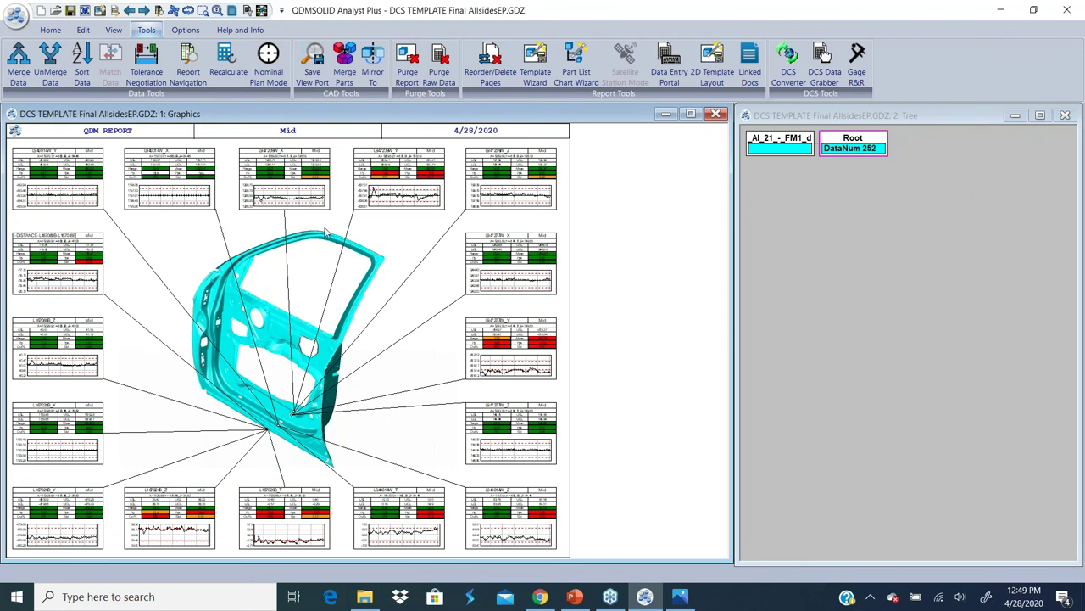
- Open the Tolerance Negotiation table for the door report and reposition its window so the whole table is in view
{"action": "left_click", "coordinate": [141, 31]}
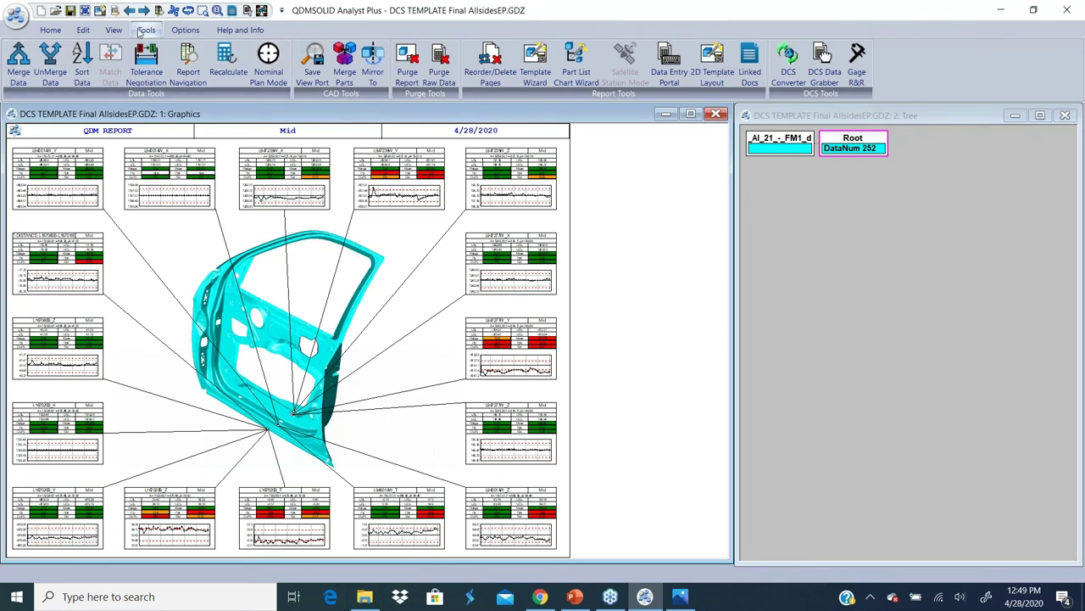
{"action": "left_click", "coordinate": [146, 75]}
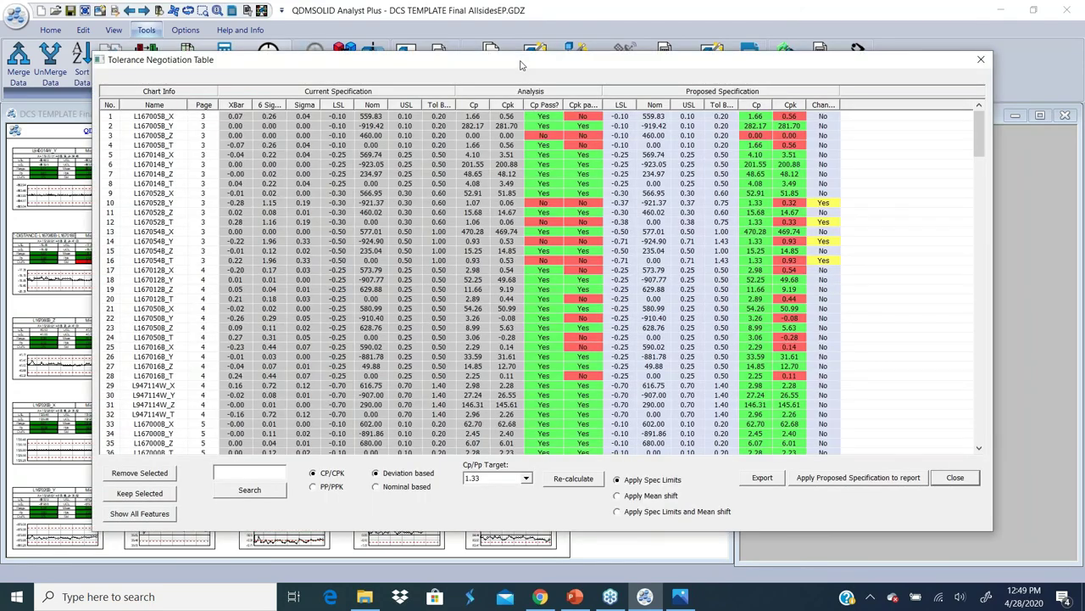
{"action": "left_click_drag", "start_coordinate": [489, 37], "coordinate": [575, 80]}
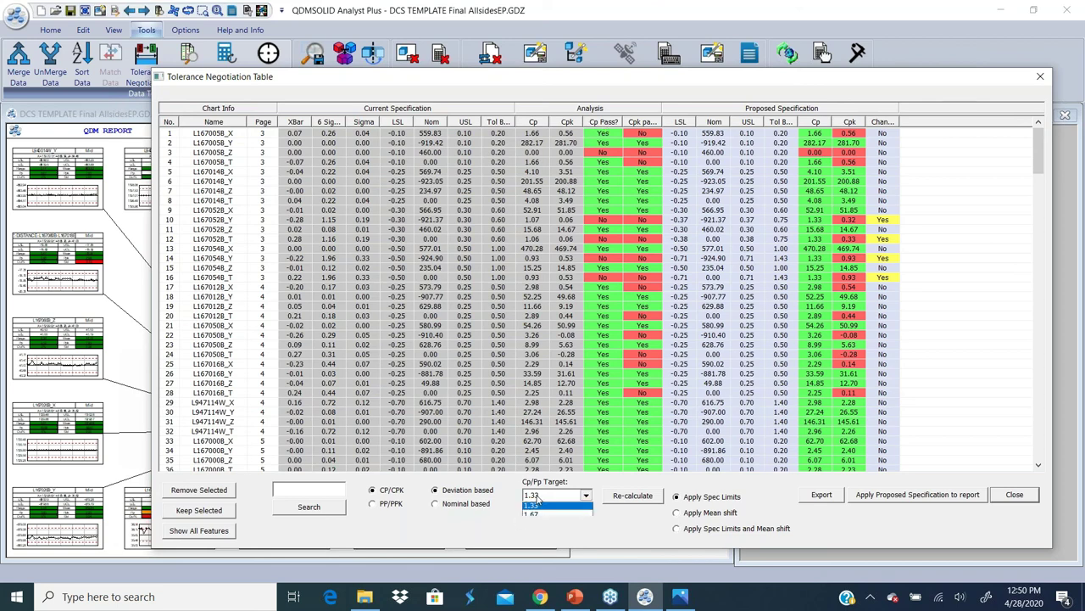
- Try a Cp/Pp target of 1.18 and set the target back to 1.33
{"action": "left_click", "coordinate": [539, 499]}
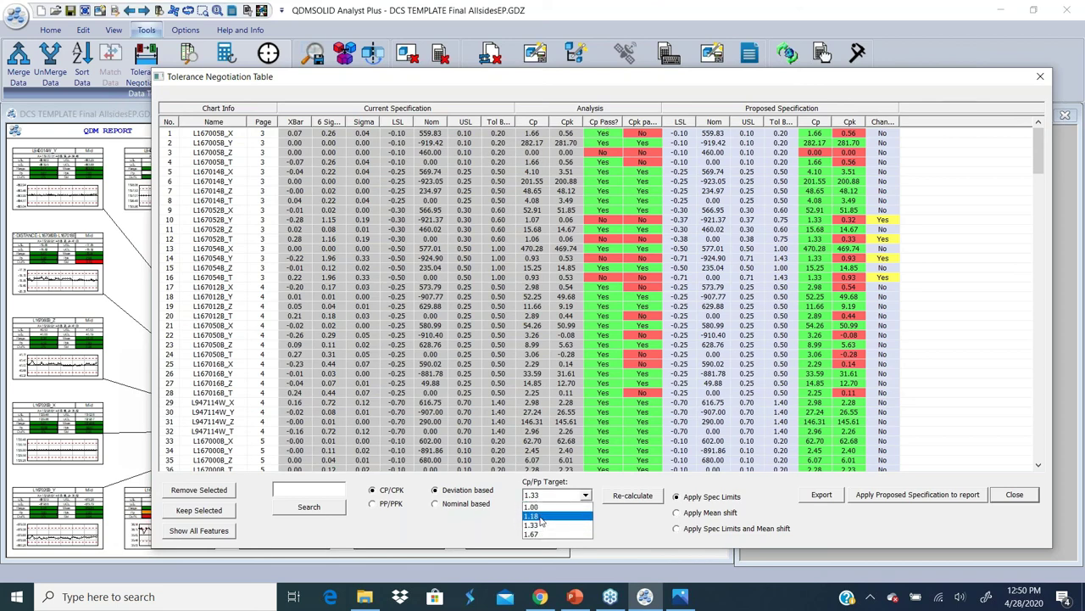
{"action": "left_click", "coordinate": [542, 519]}
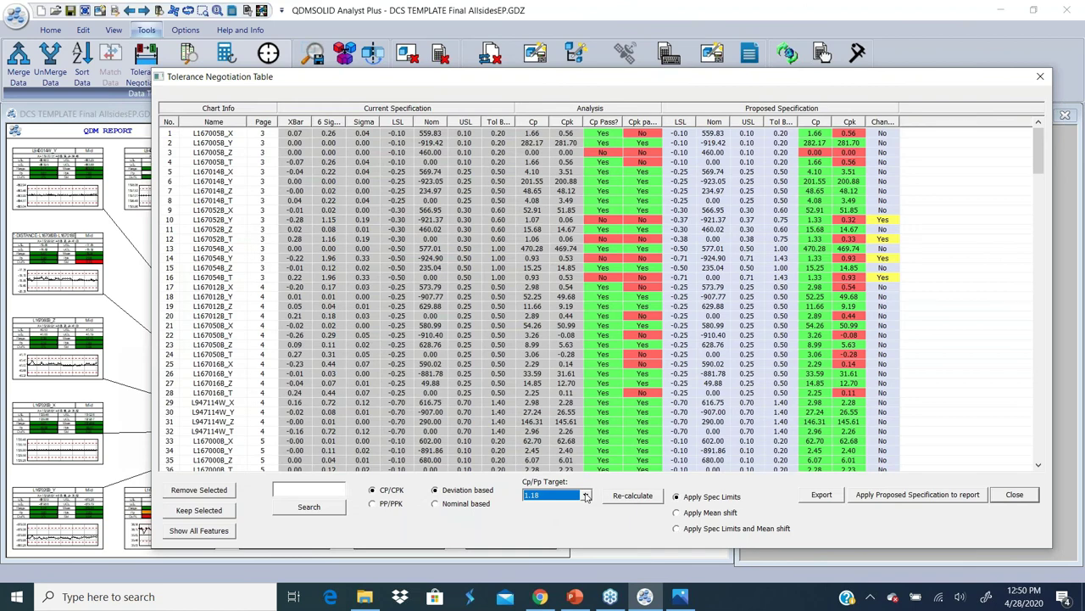
{"action": "left_click", "coordinate": [547, 493]}
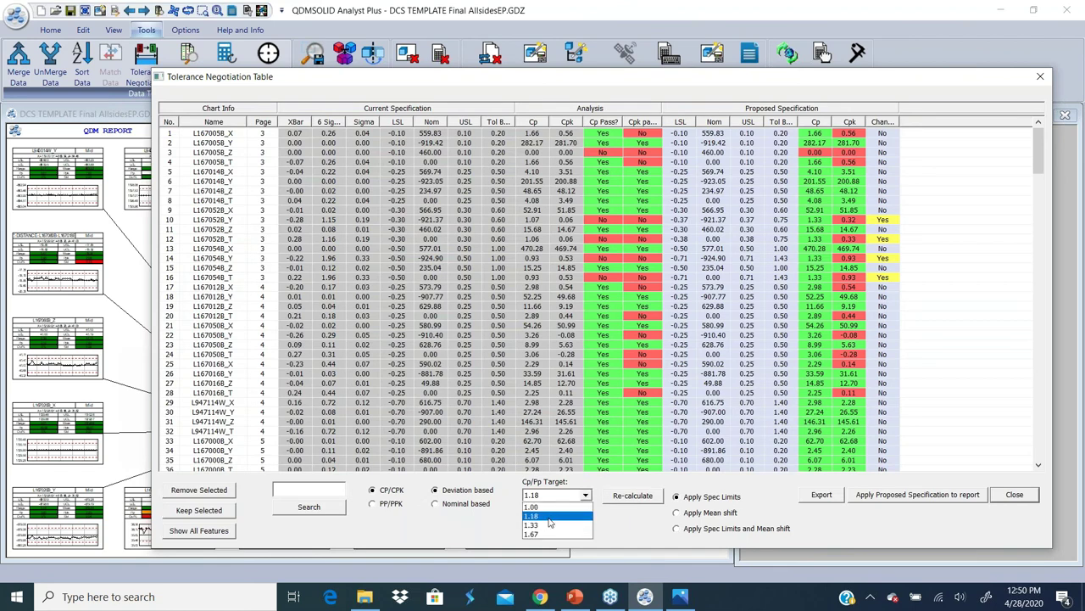
{"action": "left_click", "coordinate": [559, 518]}
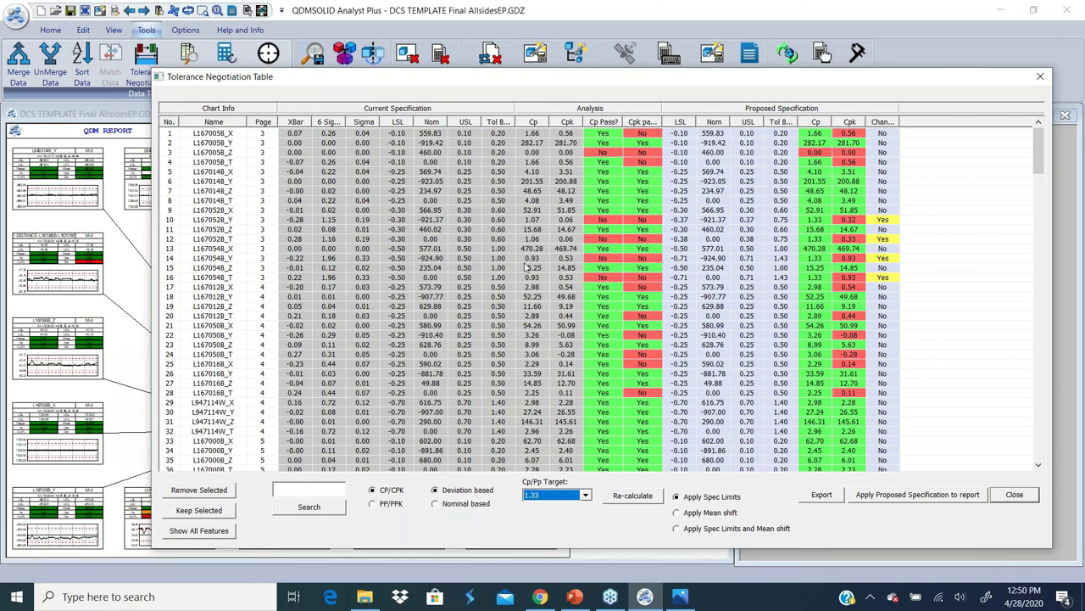
- Select feature L167054B_T and recalculate the proposed specifications with both spec limits and mean shift applied
{"action": "left_click", "coordinate": [207, 279]}
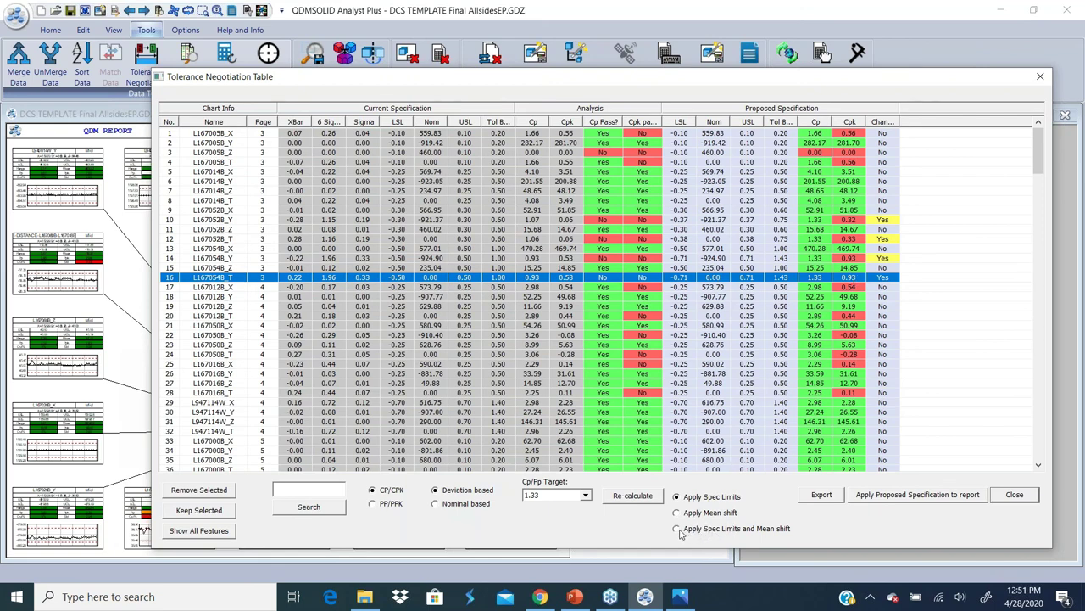
{"action": "left_click", "coordinate": [678, 529]}
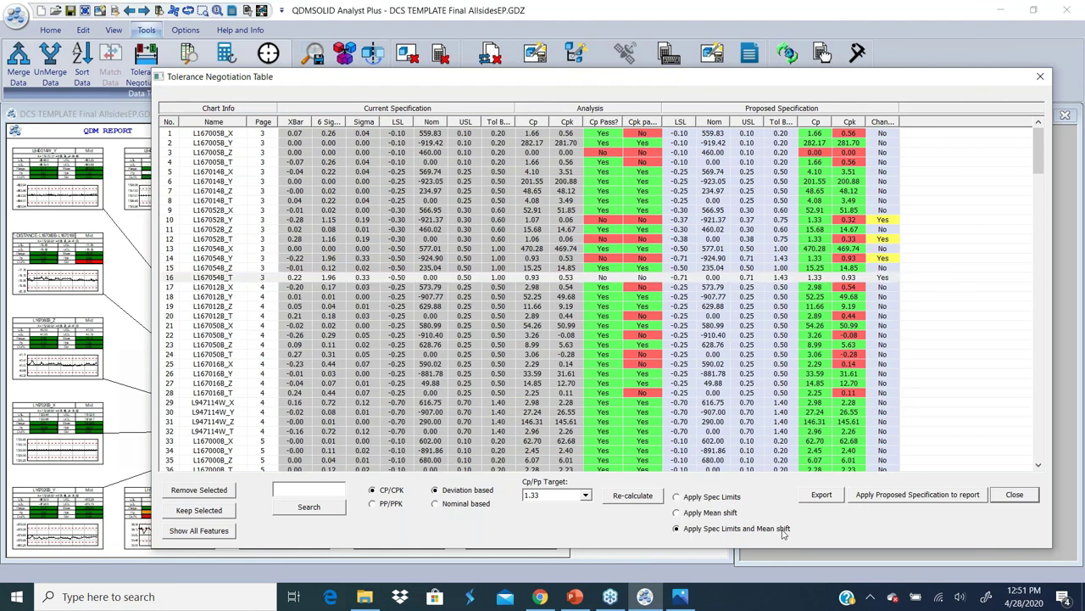
{"action": "left_click", "coordinate": [634, 495]}
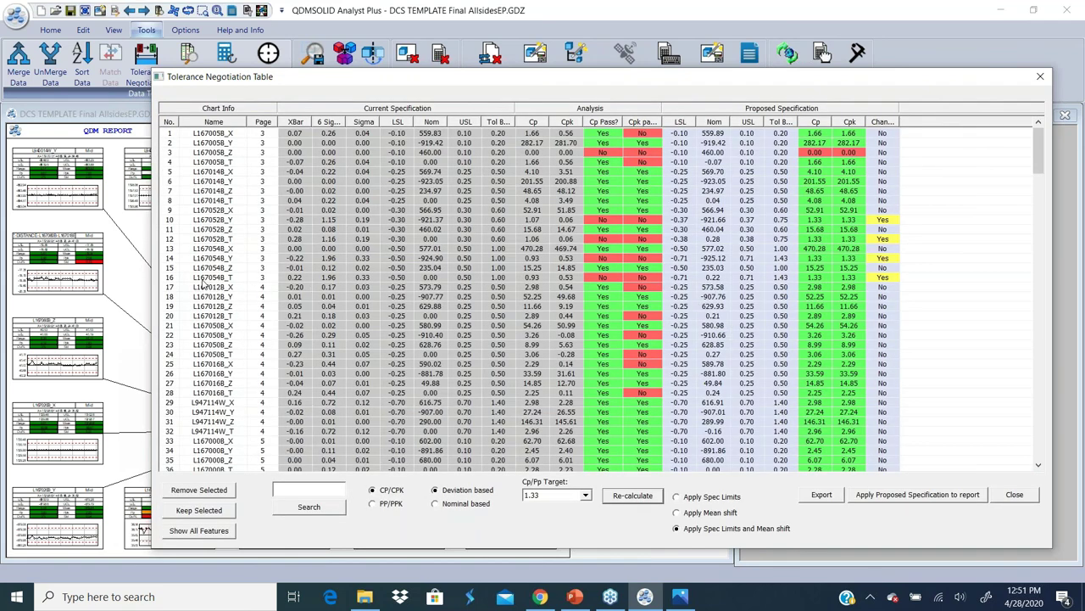
- Examine the L167054B_T chart on its report page from the table and bring the table window back into view
{"action": "left_click", "coordinate": [202, 279]}
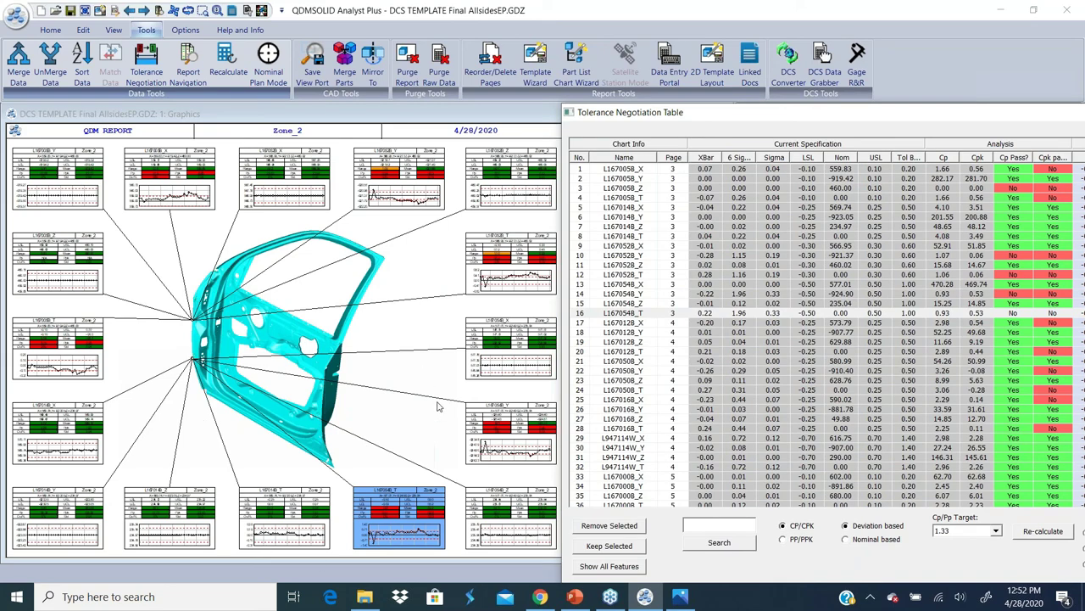
{"action": "left_click_drag", "start_coordinate": [770, 116], "coordinate": [363, 80]}
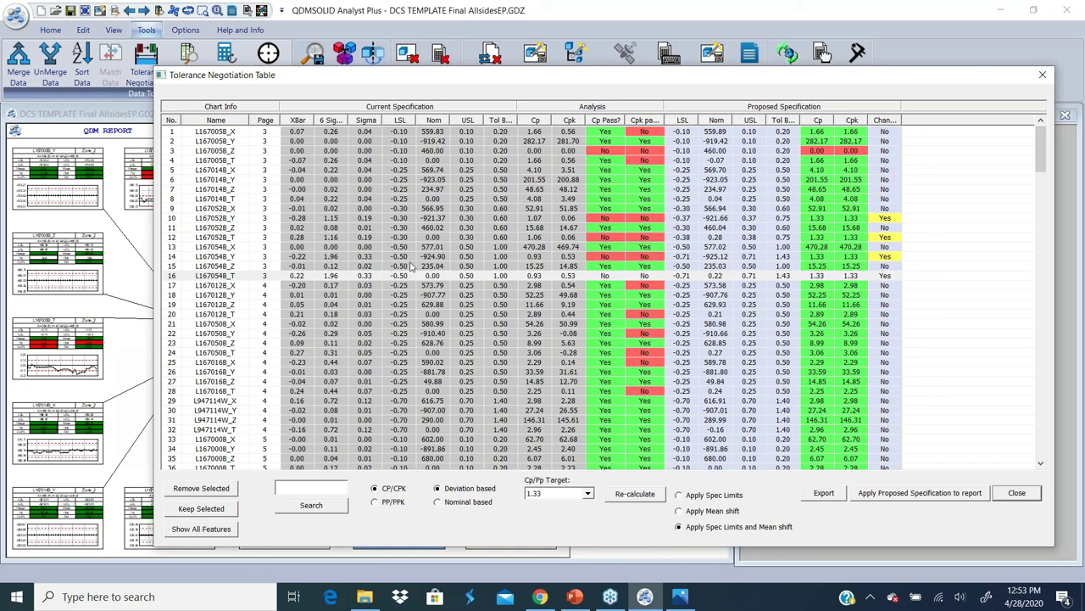
- Set the proposed LSL of feature L167054B_T to -0.60 and its proposed USL to 0.60
{"action": "left_click", "coordinate": [687, 278]}
{"action": "key", "text": "Return"}
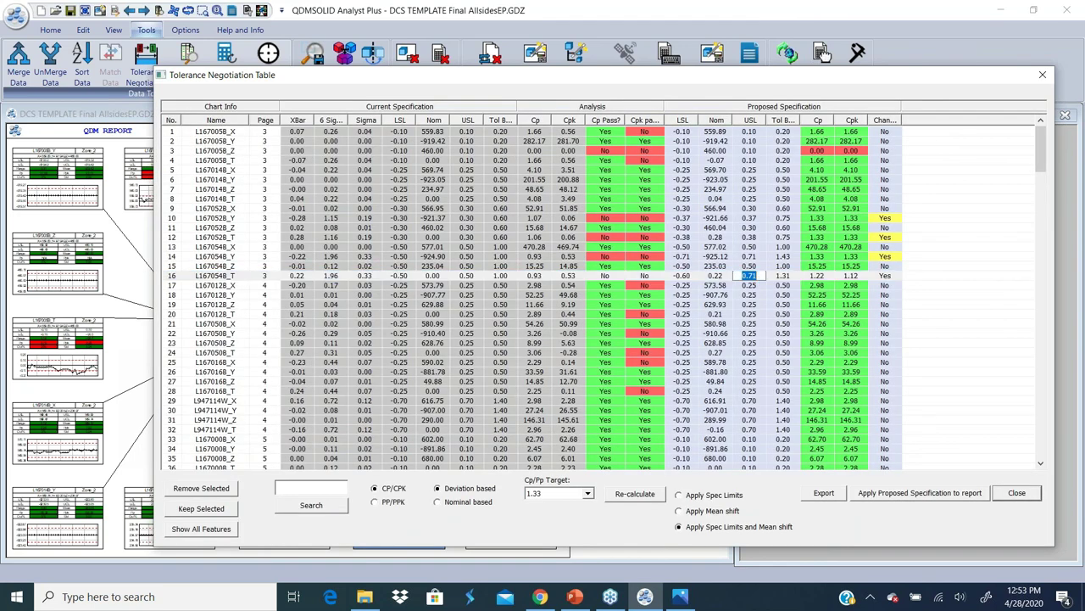
{"action": "double_click", "coordinate": [750, 275]}
{"action": "type", "text": "0.6"}
{"action": "left_click", "coordinate": [751, 335]}
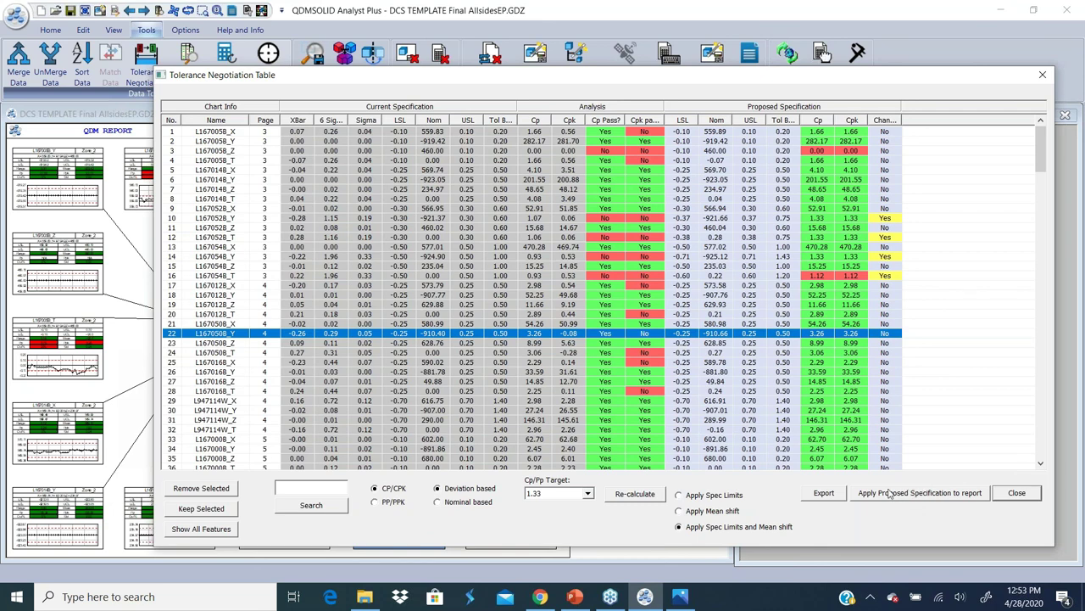
- Export the tolerance negotiation table as ToleranceNegotiation.xls into the 26_ToleranceNegotiation folder of QDM3D_Demo
{"action": "left_click", "coordinate": [825, 496]}
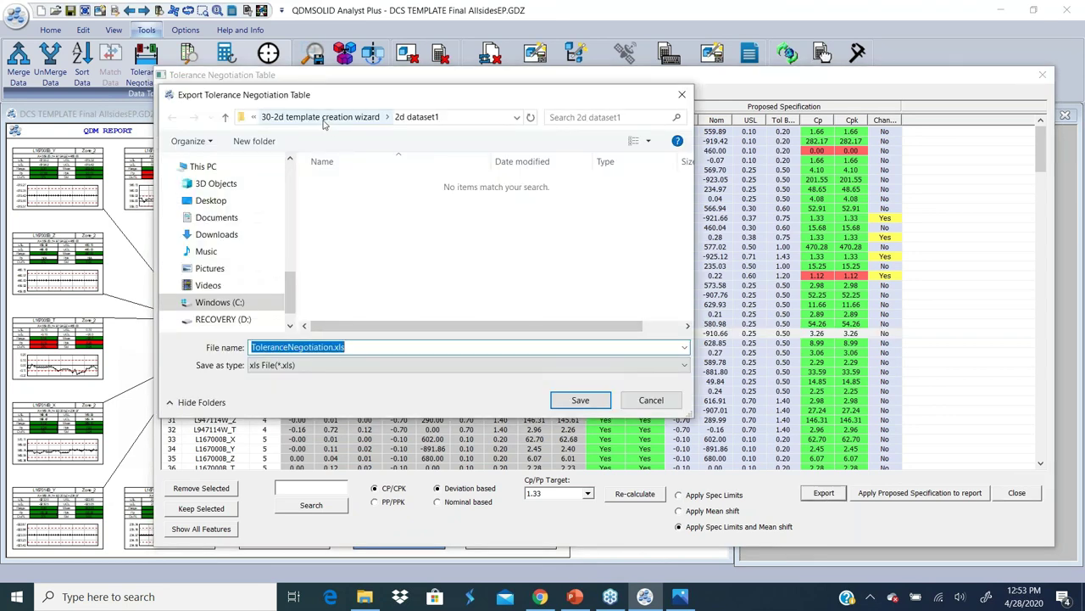
{"action": "left_click_drag", "start_coordinate": [291, 285], "coordinate": [291, 255]}
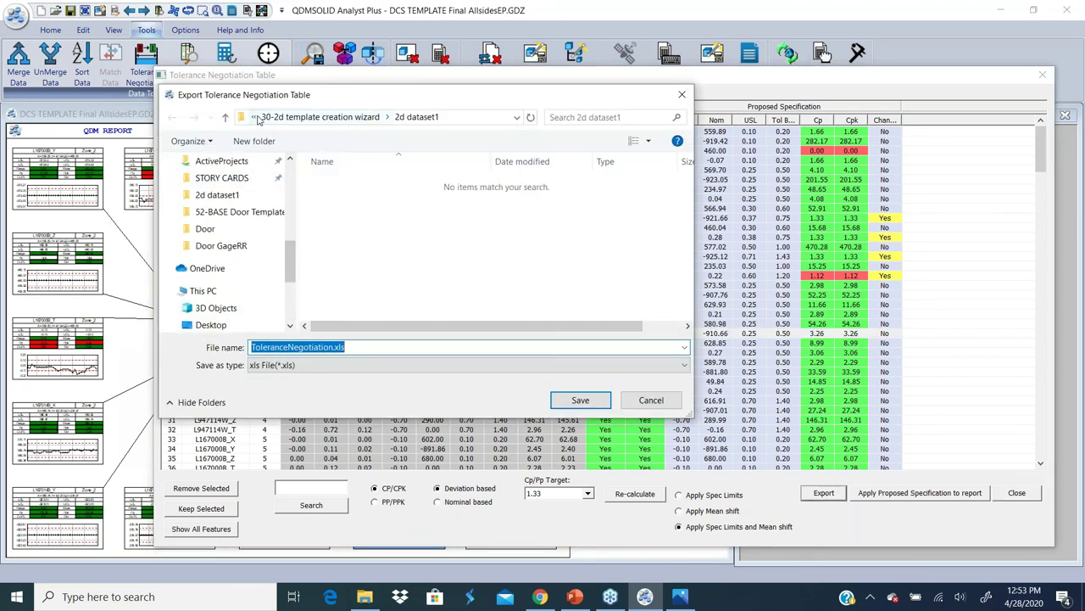
{"action": "left_click", "coordinate": [255, 119]}
{"action": "left_click", "coordinate": [305, 118]}
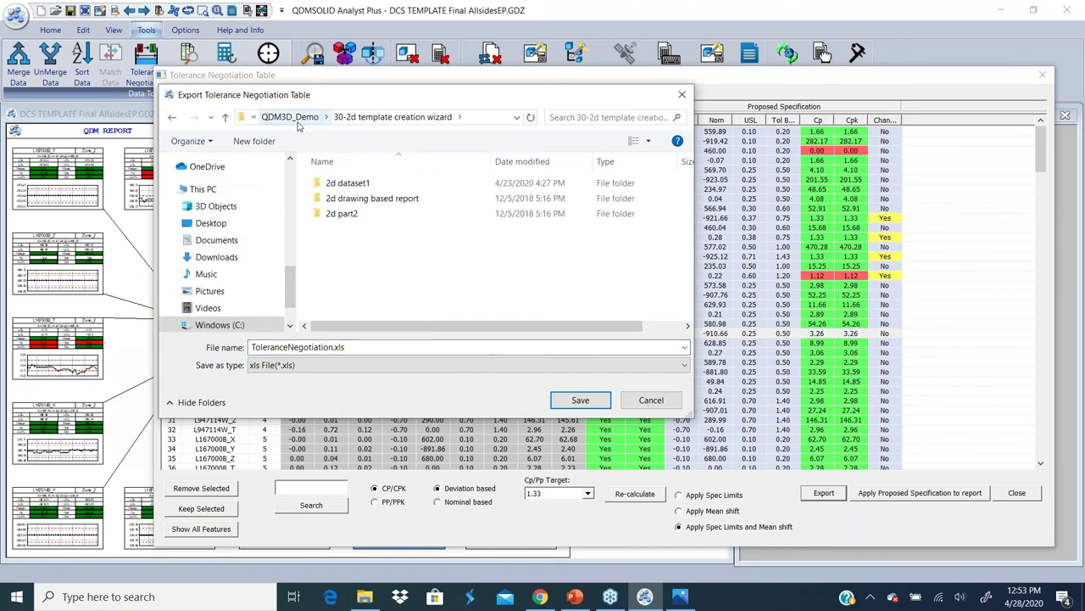
{"action": "left_click", "coordinate": [293, 118]}
{"action": "scroll", "coordinate": [463, 253], "scroll_direction": "down", "scroll_amount": 4}
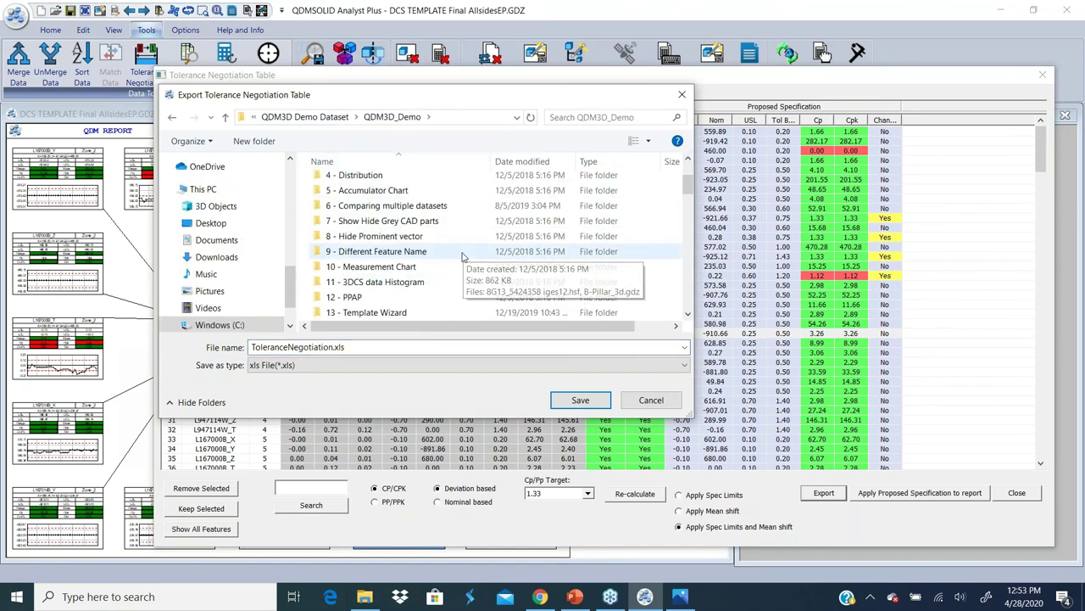
{"action": "scroll", "coordinate": [463, 255], "scroll_direction": "down", "scroll_amount": 3}
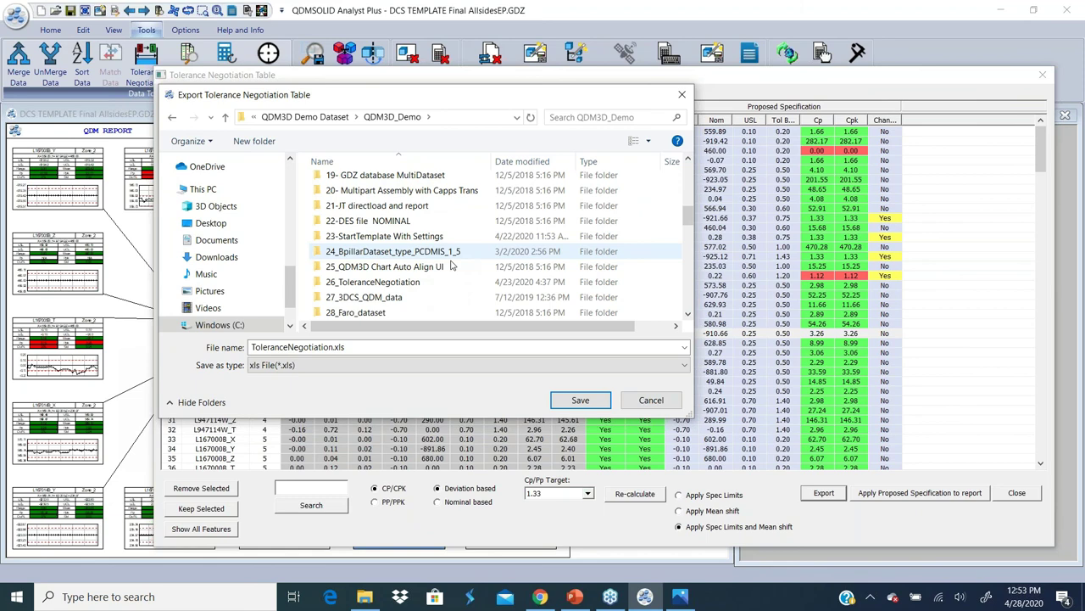
{"action": "left_click", "coordinate": [399, 282]}
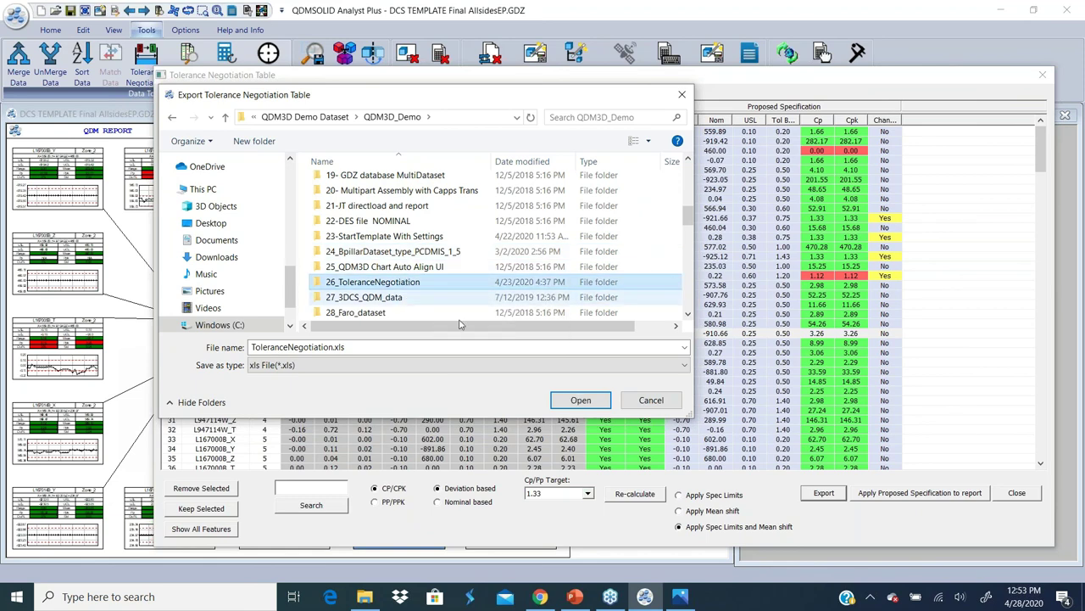
{"action": "double_click", "coordinate": [415, 286]}
{"action": "left_click", "coordinate": [581, 400]}
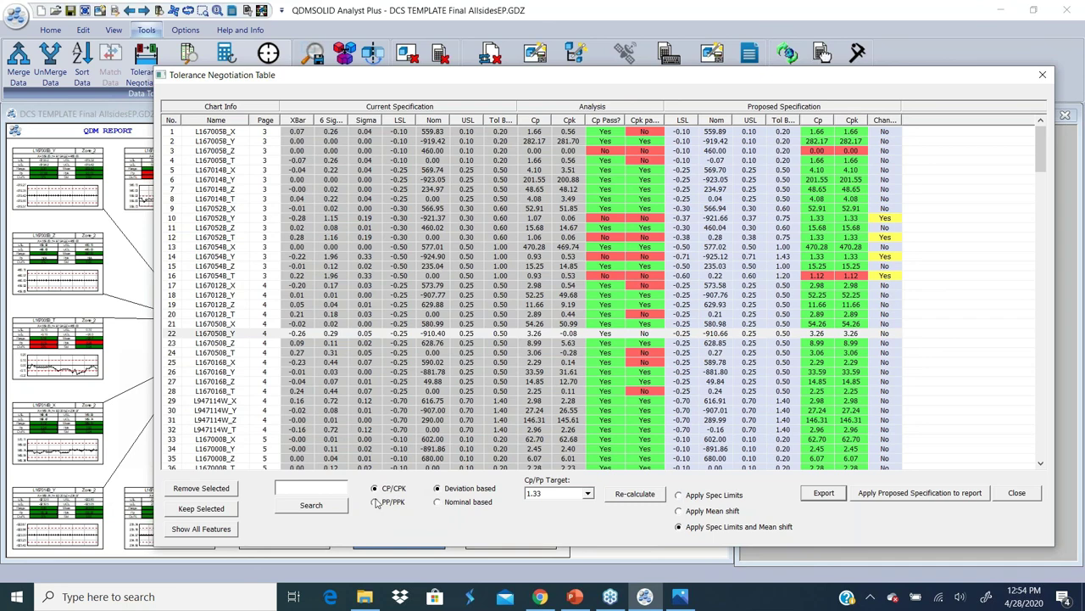
- Switch the table's analysis to PP/PPK and check the available targets, keeping 1.33
{"action": "left_click", "coordinate": [374, 503]}
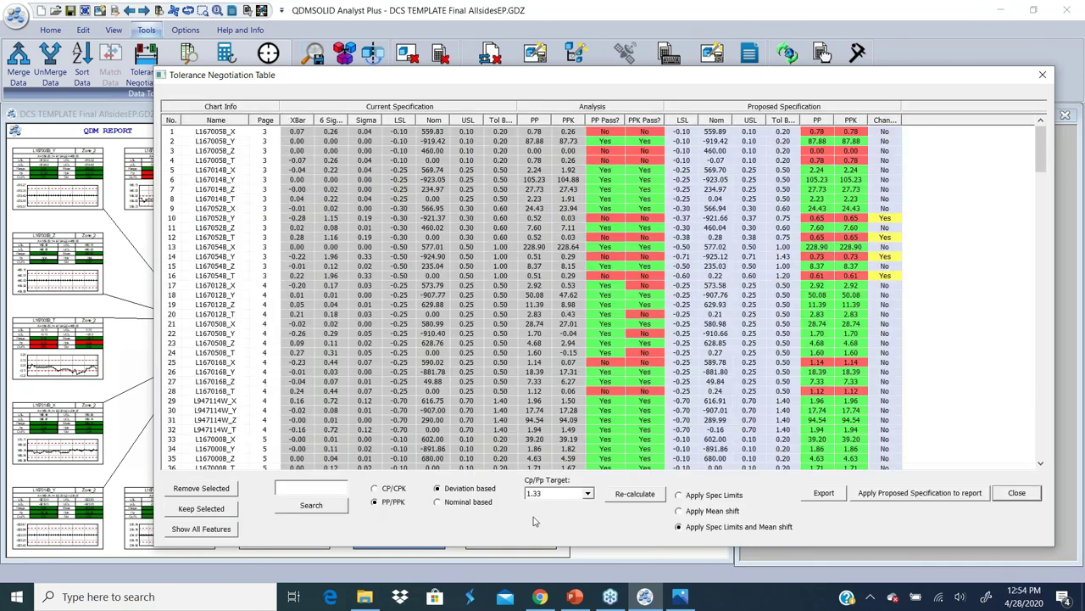
{"action": "left_click", "coordinate": [588, 496]}
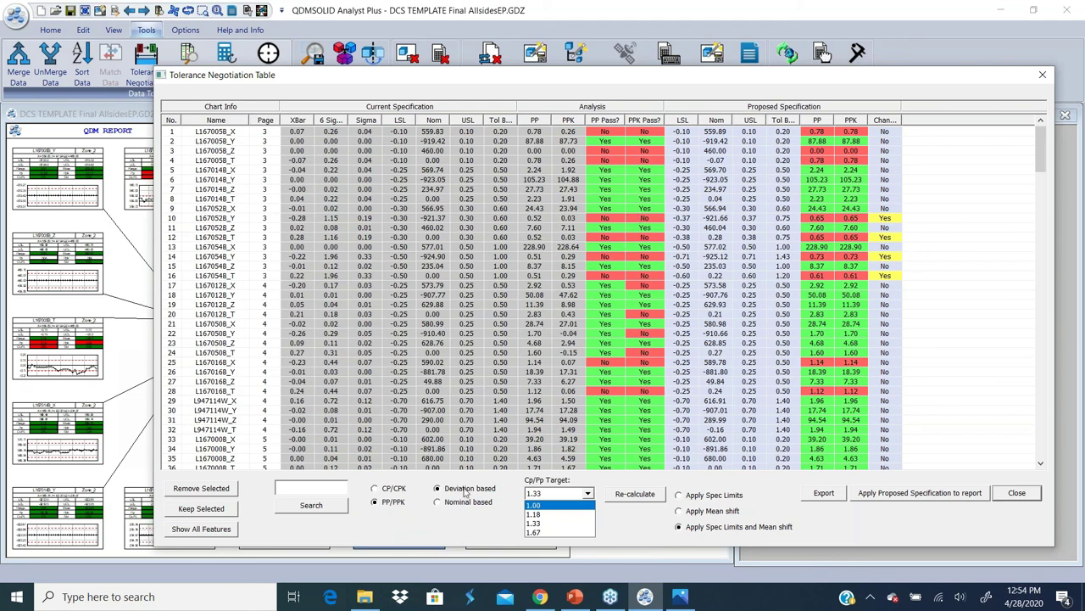
{"action": "left_click", "coordinate": [468, 526]}
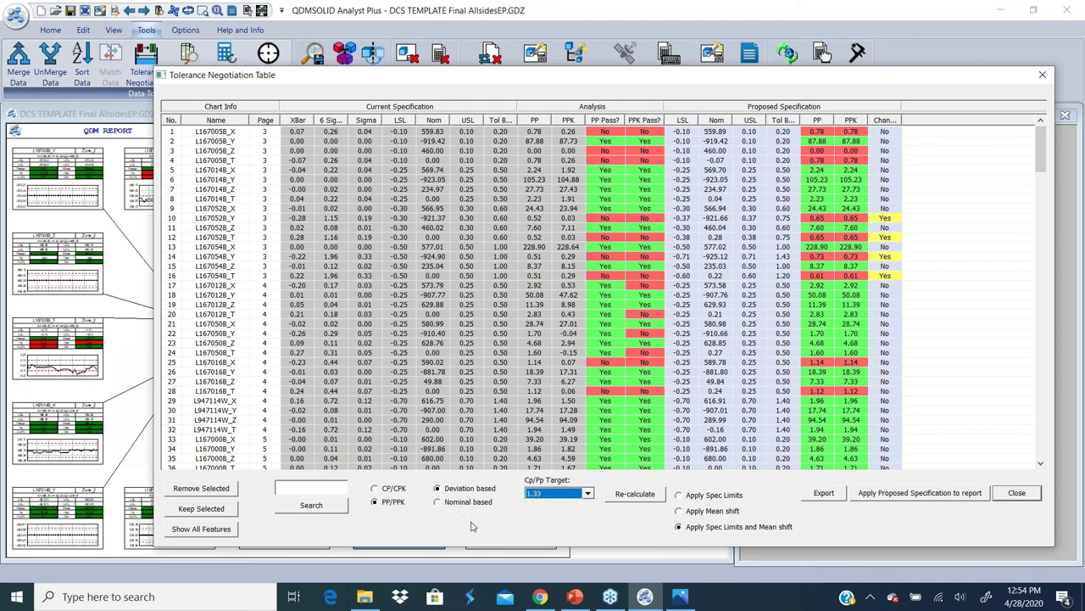
- Switch to File Explorer and open the 26_ToleranceNegotiation folder inside QDM3D_Demo
{"action": "left_click", "coordinate": [365, 603]}
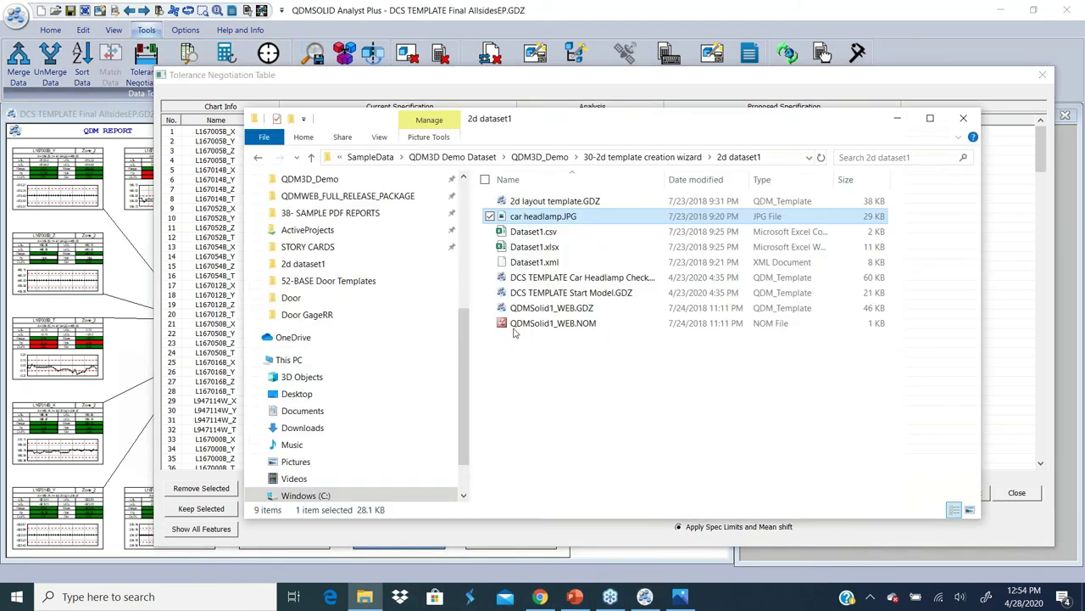
{"action": "left_click", "coordinate": [540, 157]}
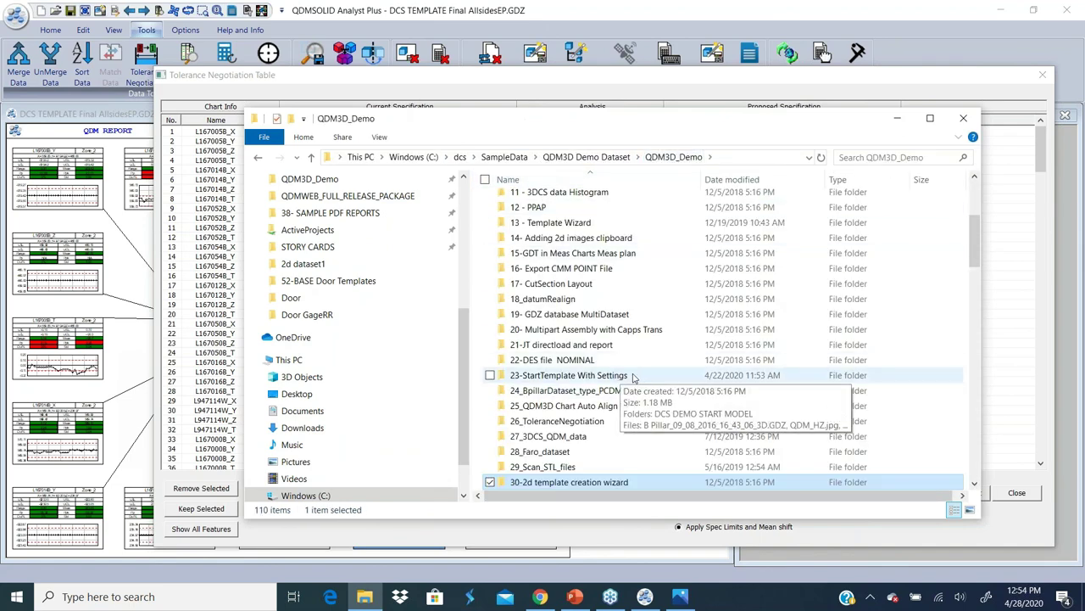
{"action": "scroll", "coordinate": [619, 373], "scroll_direction": "up", "scroll_amount": 1}
{"action": "scroll", "coordinate": [644, 322], "scroll_direction": "down", "scroll_amount": 3}
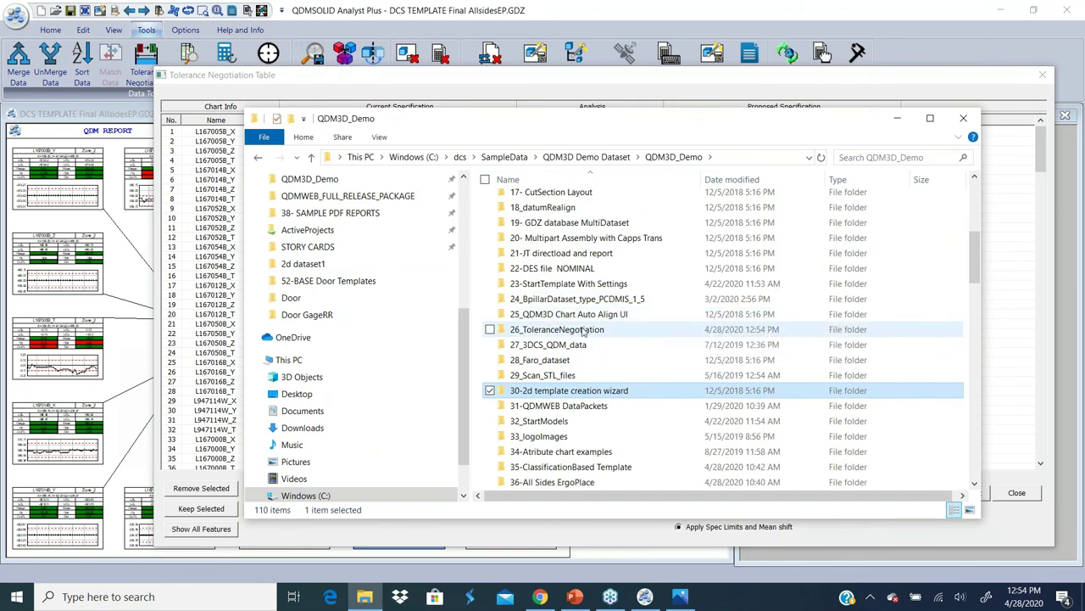
{"action": "double_click", "coordinate": [582, 331]}
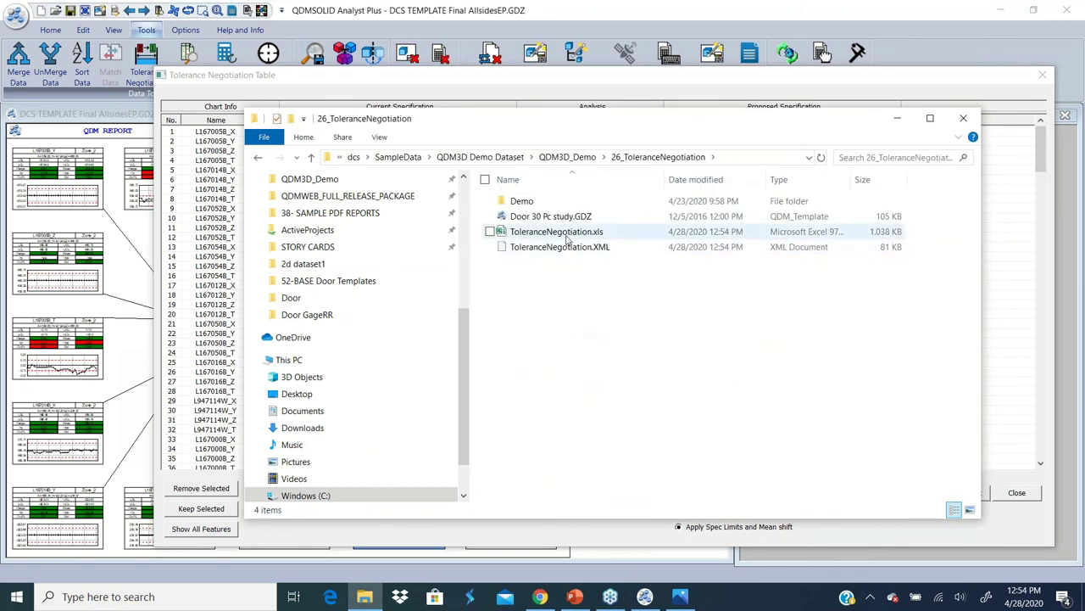
- Open ToleranceNegotiation.xls in Excel despite the file format mismatch and maximize its window
{"action": "double_click", "coordinate": [565, 235]}
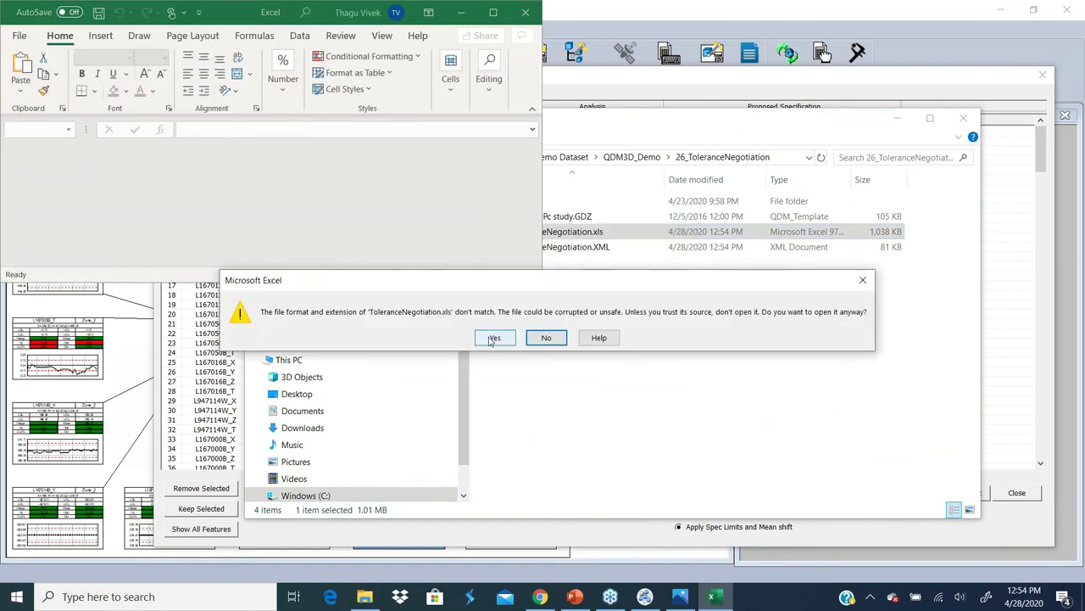
{"action": "left_click", "coordinate": [494, 337]}
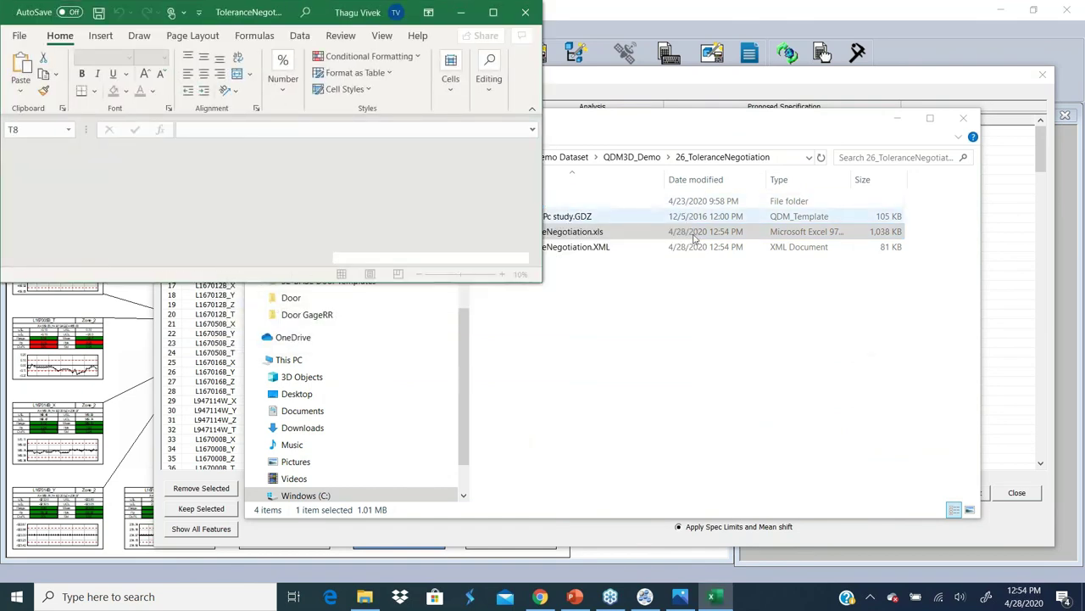
{"action": "double_click", "coordinate": [286, 12]}
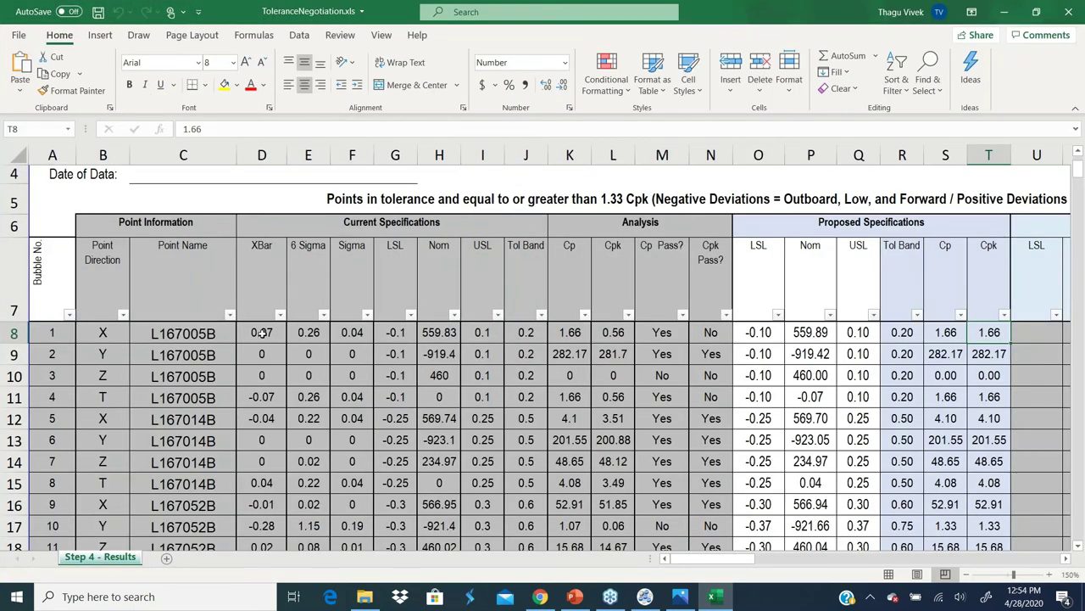
- Examine the exported sheet's header and its Current, Analysis, Proposed and Approved Specifications columns for the first points
{"action": "scroll", "coordinate": [619, 348], "scroll_direction": "up", "scroll_amount": 2}
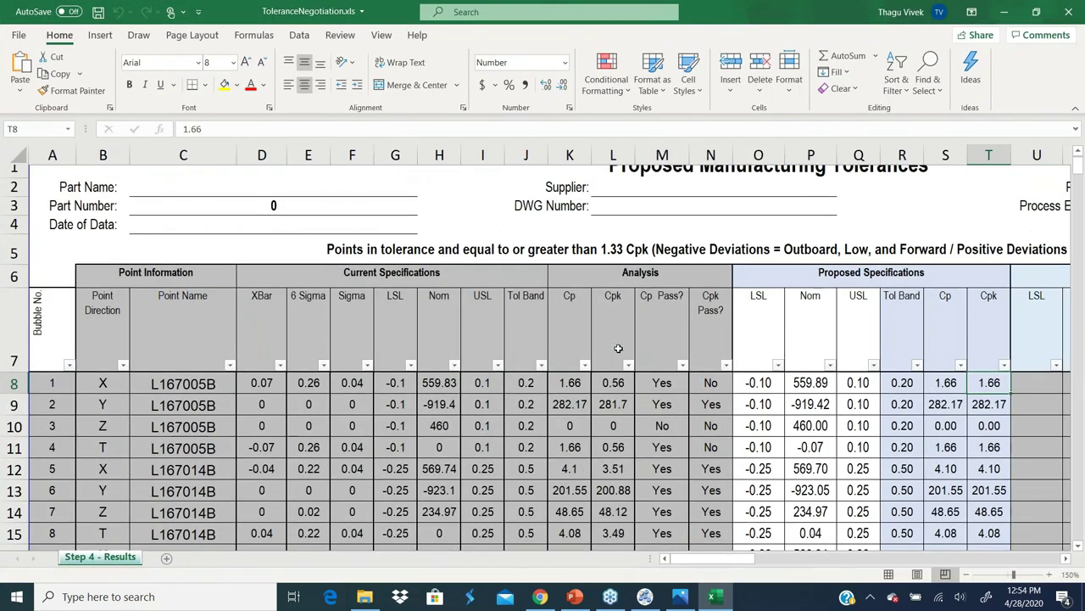
{"action": "scroll", "coordinate": [618, 348], "scroll_direction": "up", "scroll_amount": 1}
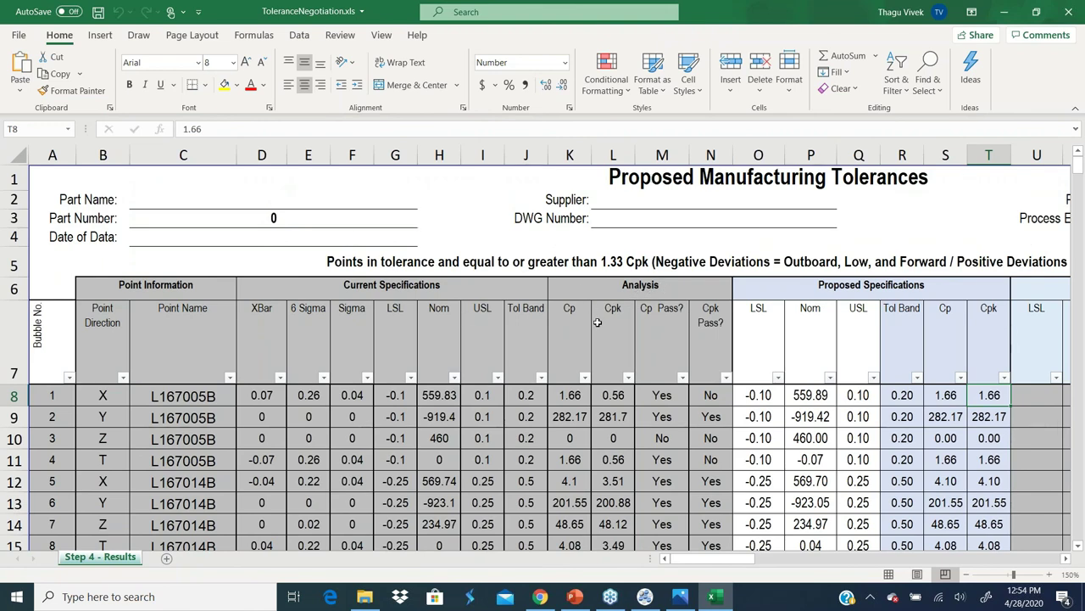
{"action": "scroll", "coordinate": [597, 322], "scroll_direction": "down", "scroll_amount": 2}
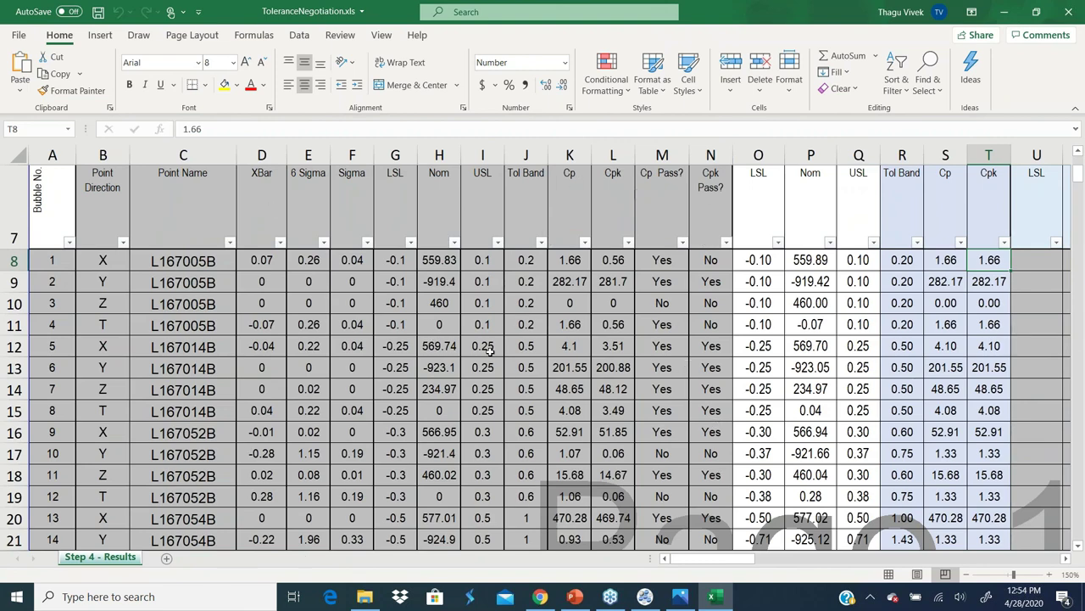
{"action": "left_click_drag", "start_coordinate": [714, 560], "coordinate": [734, 567]}
{"action": "scroll", "coordinate": [685, 396], "scroll_direction": "up", "scroll_amount": 1}
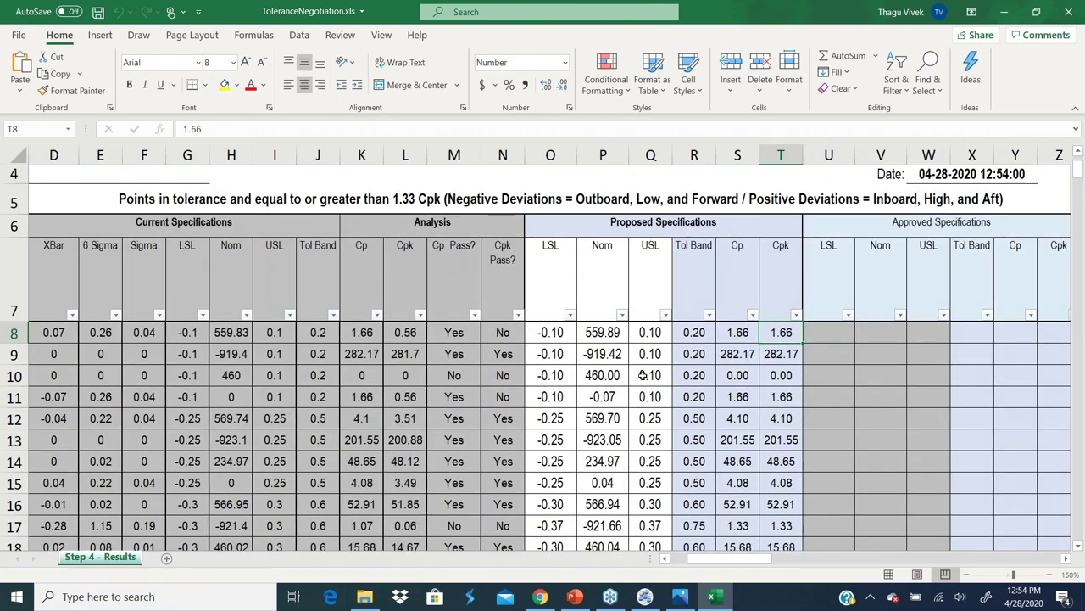
{"action": "scroll", "coordinate": [642, 431], "scroll_direction": "down", "scroll_amount": 1}
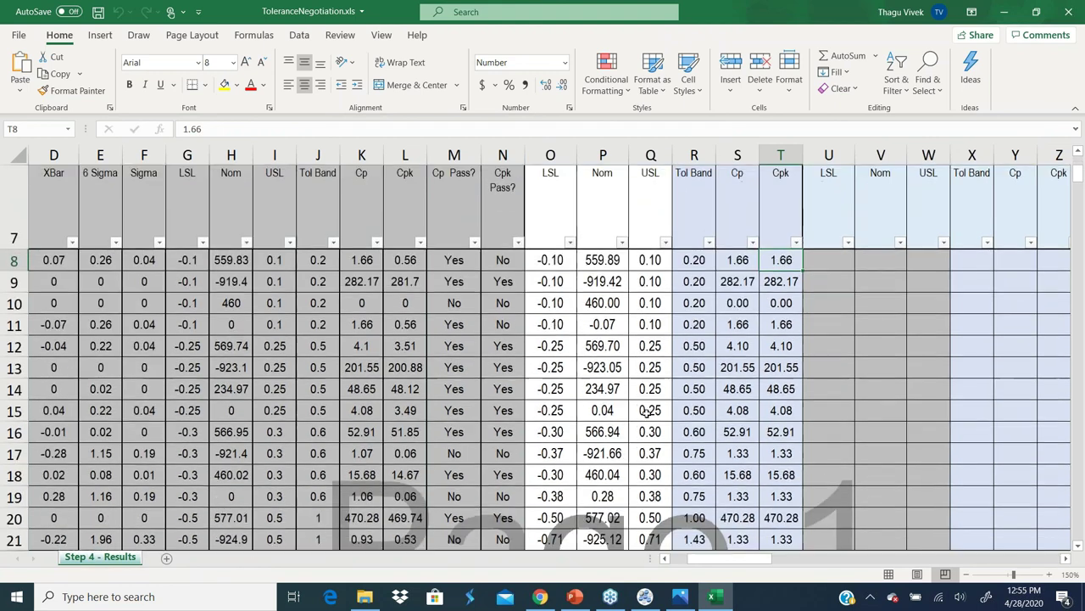
{"action": "scroll", "coordinate": [647, 411], "scroll_direction": "up", "scroll_amount": 1}
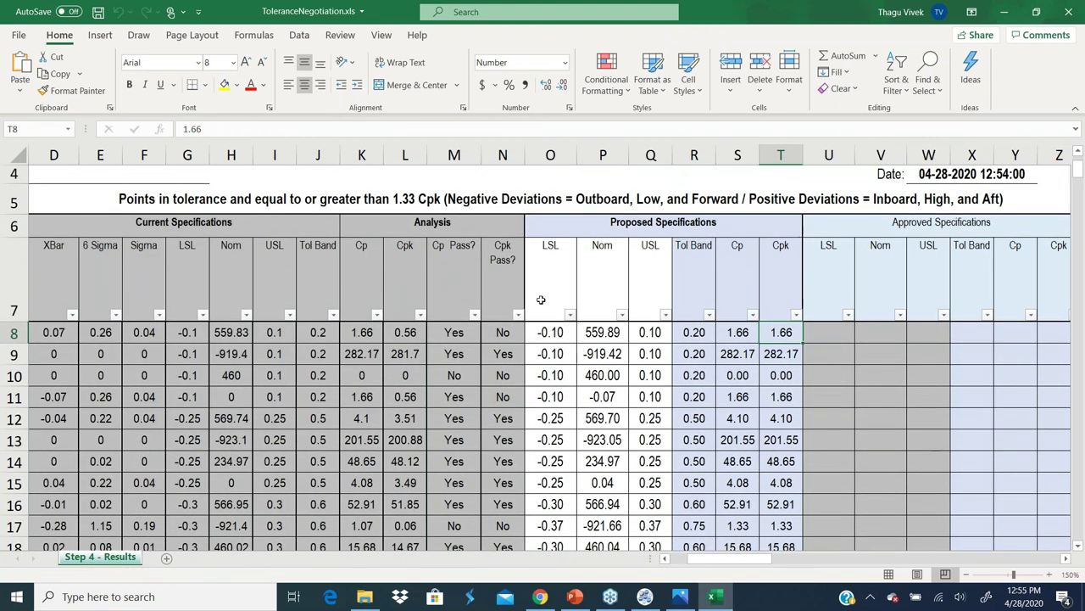
{"action": "left_click_drag", "start_coordinate": [543, 332], "coordinate": [736, 503]}
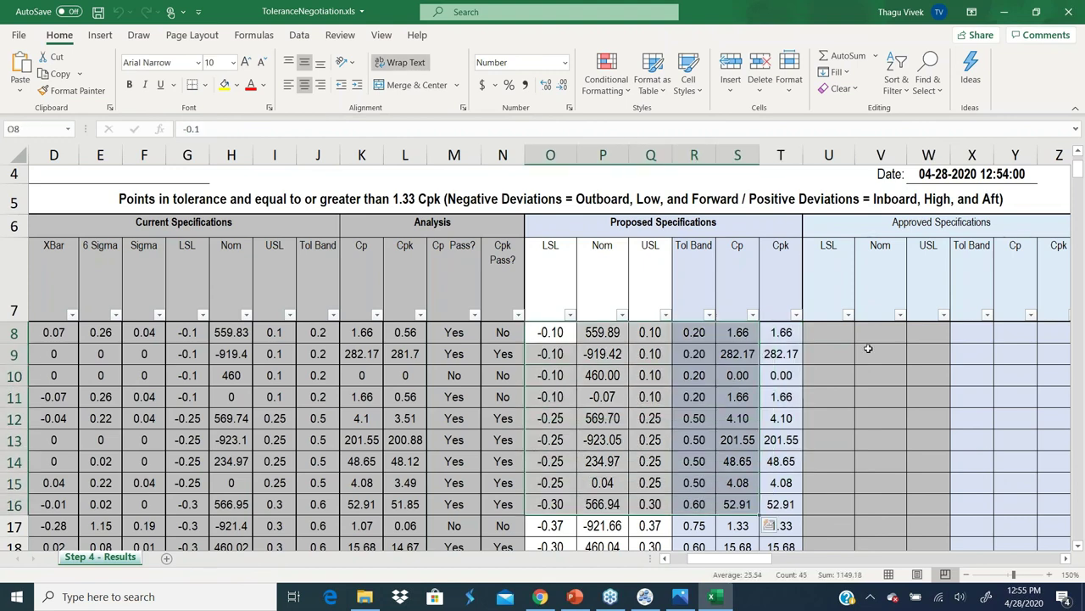
{"action": "left_click", "coordinate": [819, 334]}
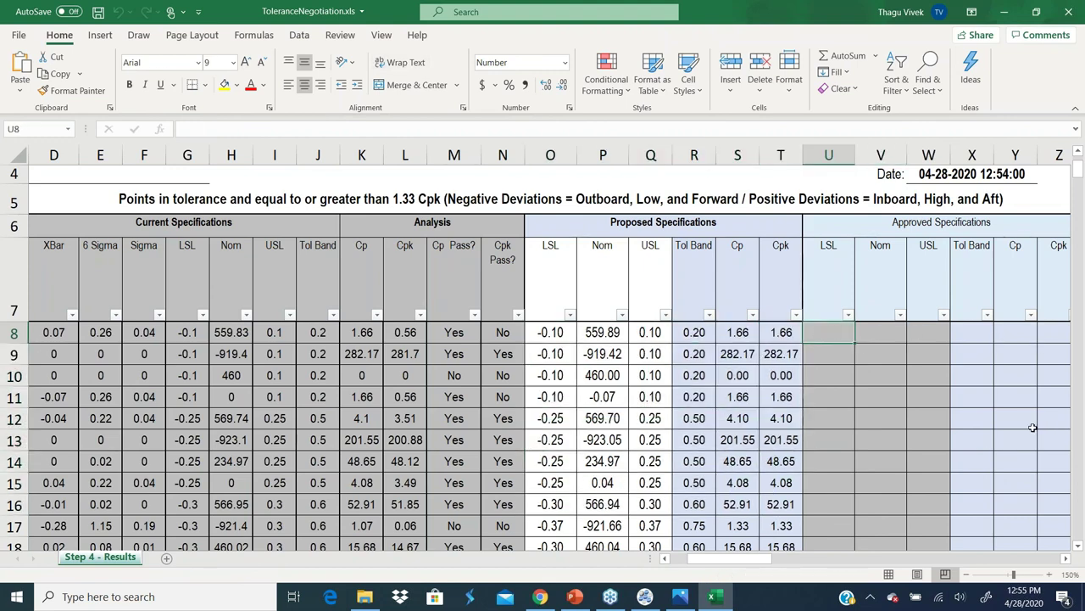
- Look through the remaining point rows down to the Approval Signatures block at the end of the sheet
{"action": "scroll", "coordinate": [604, 374], "scroll_direction": "down", "scroll_amount": 5}
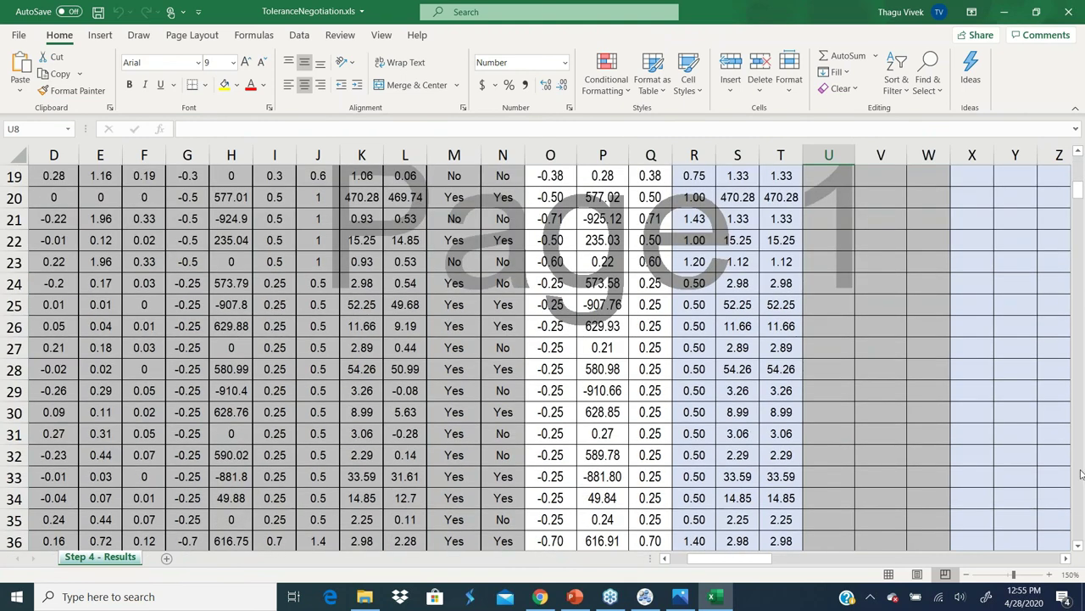
{"action": "scroll", "coordinate": [1080, 476], "scroll_direction": "down", "scroll_amount": 6}
{"action": "left_click_drag", "start_coordinate": [1079, 216], "coordinate": [1079, 521]}
{"action": "left_click_drag", "start_coordinate": [746, 558], "coordinate": [728, 558]}
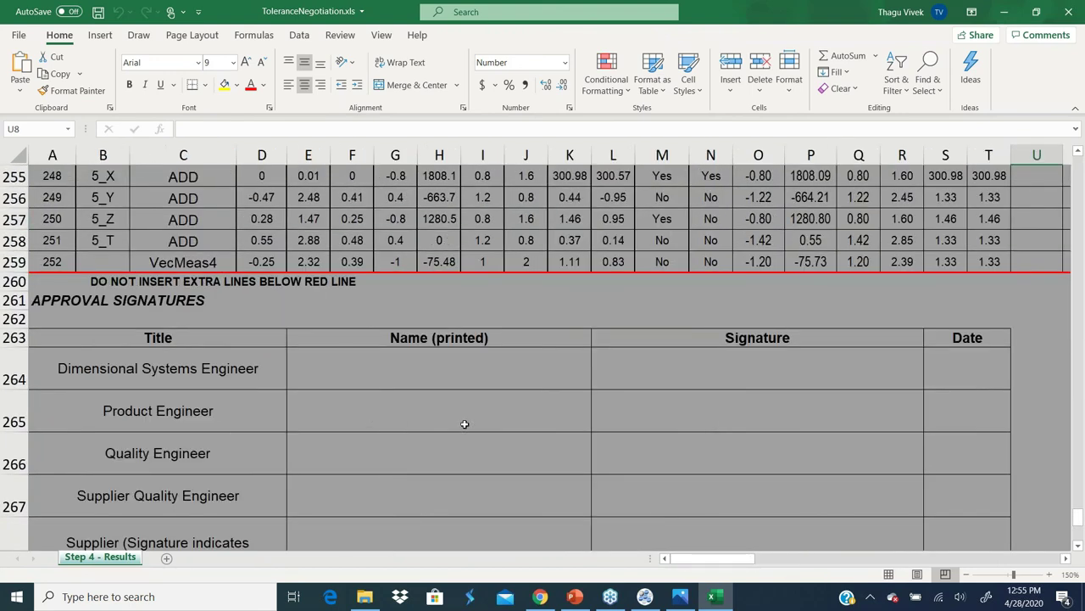
{"action": "scroll", "coordinate": [564, 462], "scroll_direction": "down", "scroll_amount": 2}
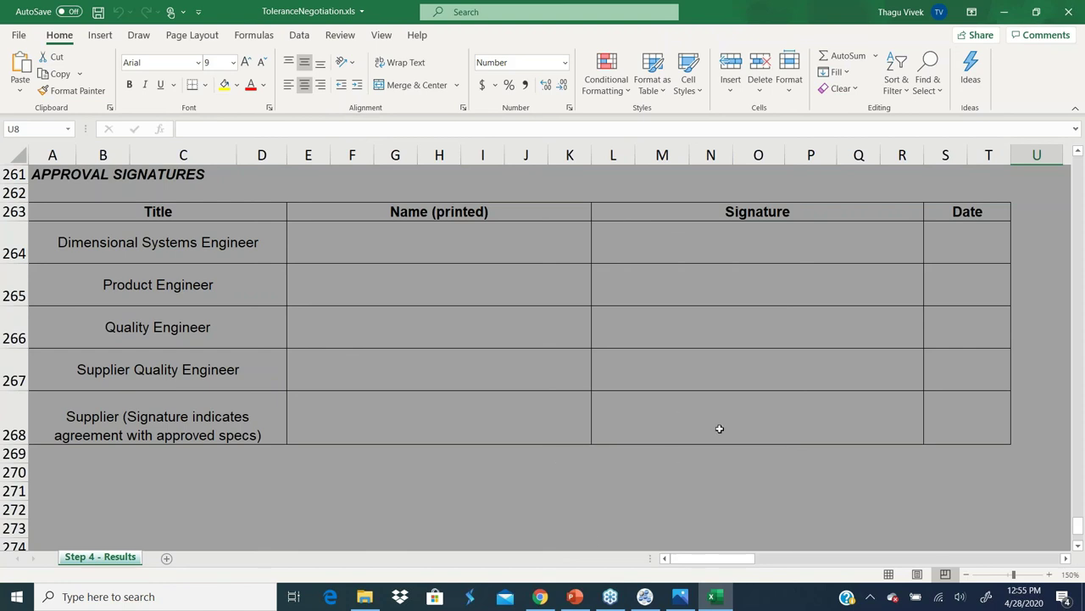
- Switch to PowerPoint to review the Tolerance Negotiation - Updates slide and deselect its text box
{"action": "left_click", "coordinate": [577, 598]}
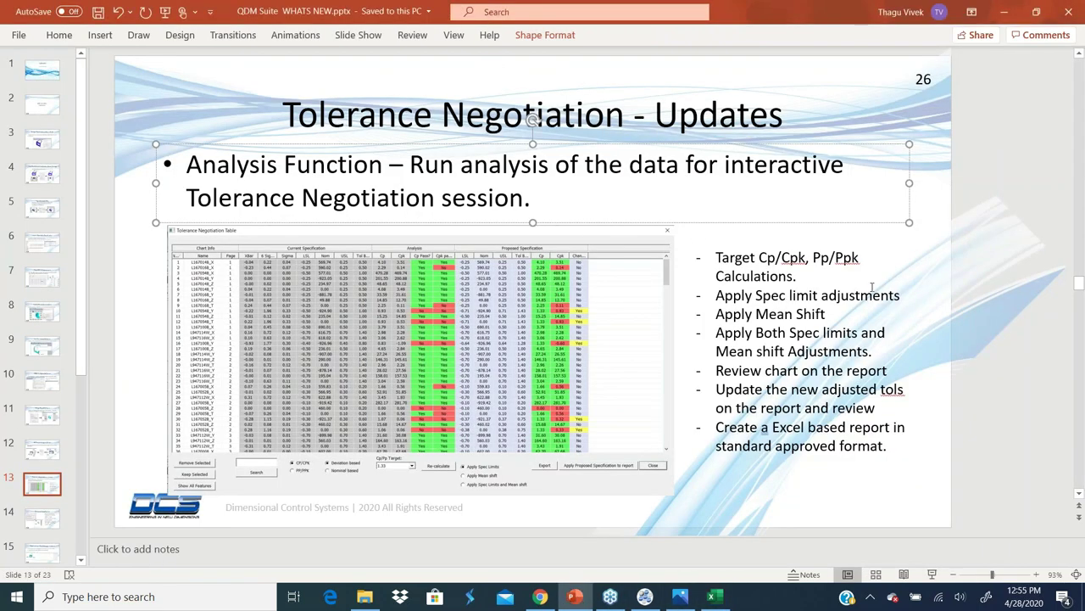
{"action": "left_click", "coordinate": [923, 316]}
{"action": "left_click", "coordinate": [1006, 338]}
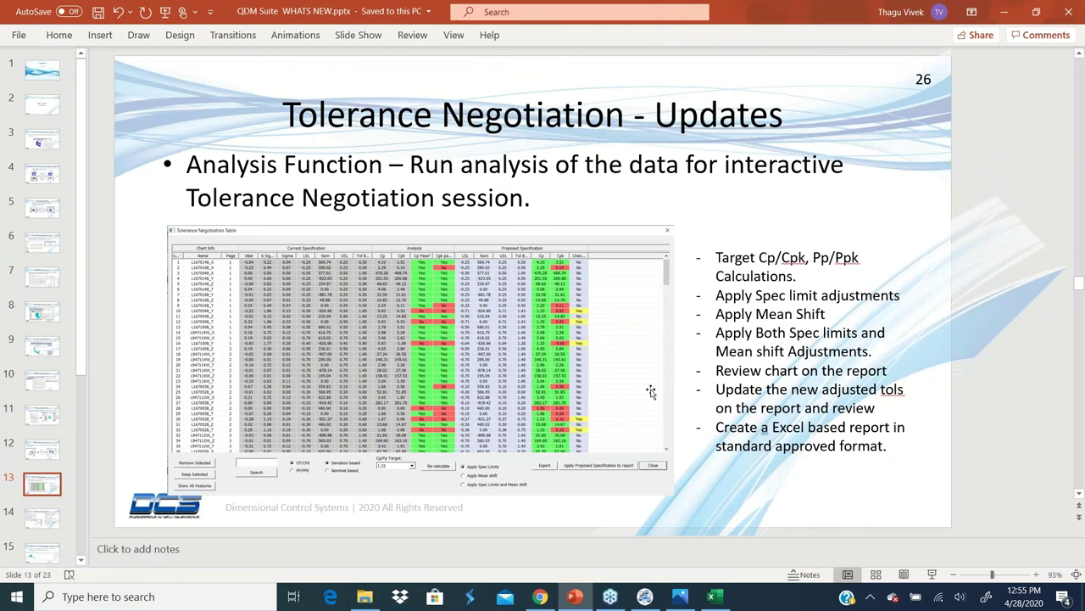
- Check the Tolerance Negotiation Table in QDMSOLID Analyst Plus, and return to PowerPoint to select slide 14
{"action": "left_click", "coordinate": [644, 597]}
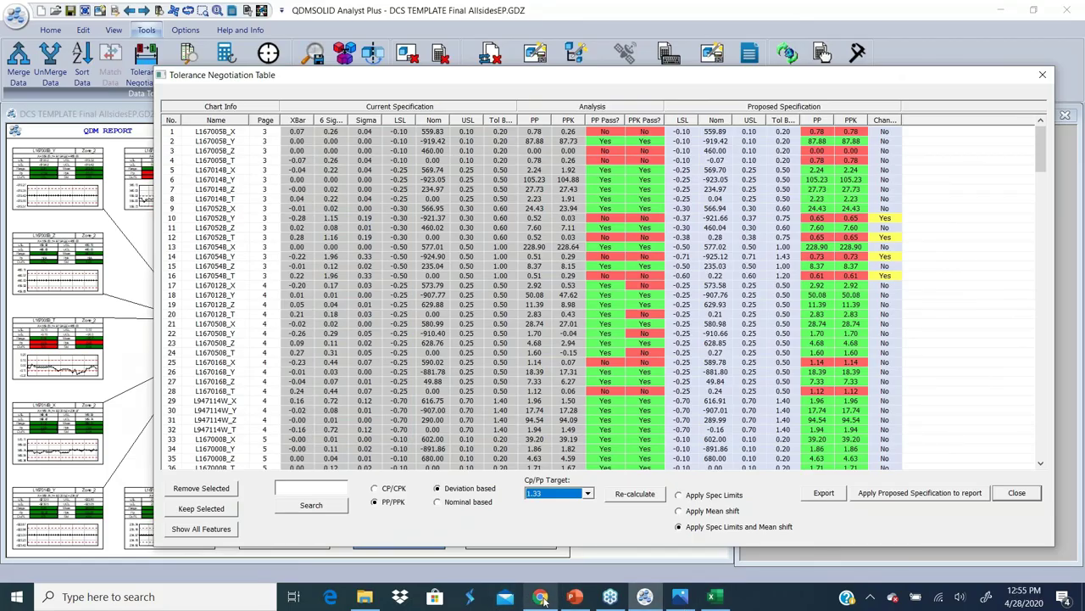
{"action": "mouse_move", "coordinate": [543, 600]}
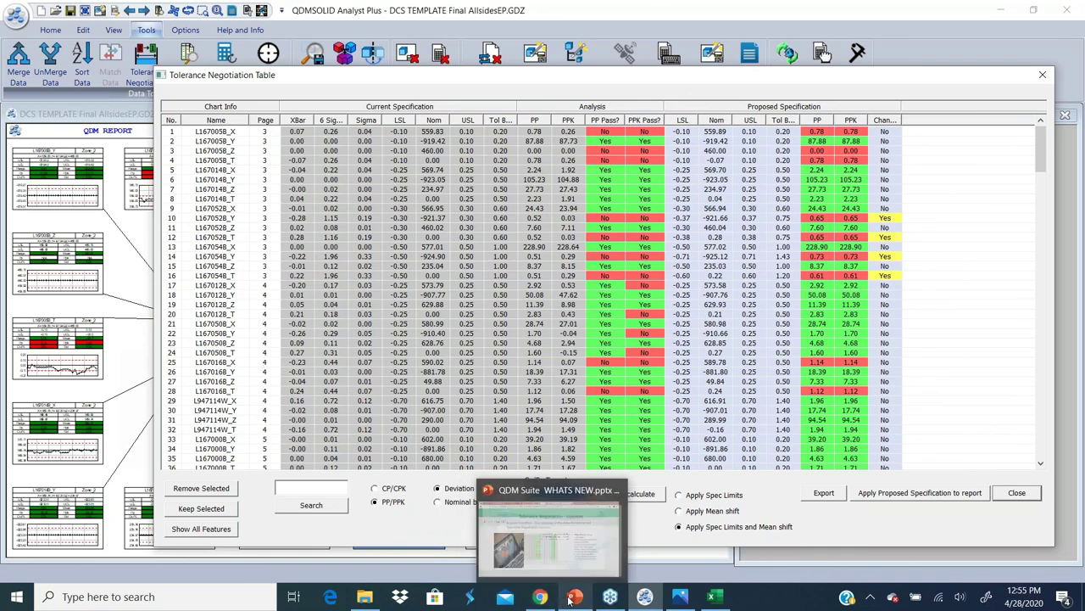
{"action": "left_click", "coordinate": [574, 597]}
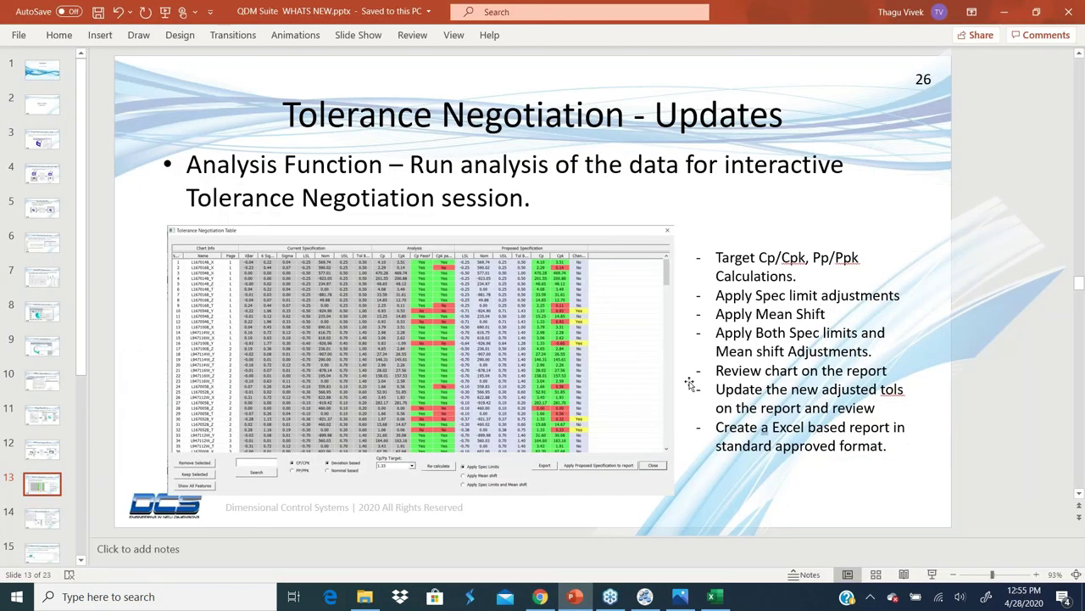
{"action": "left_click", "coordinate": [47, 524]}
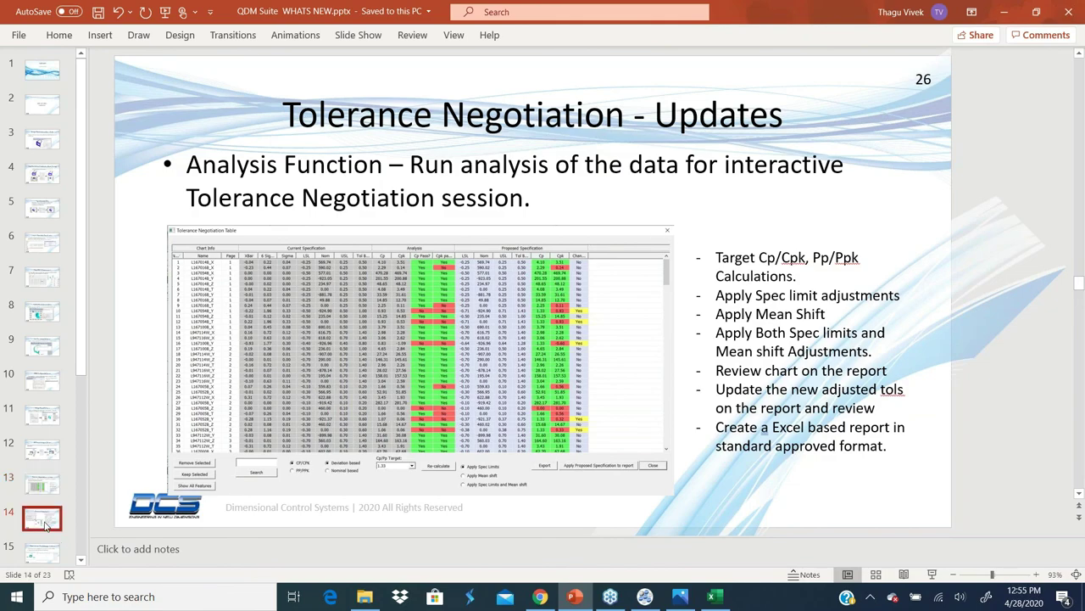